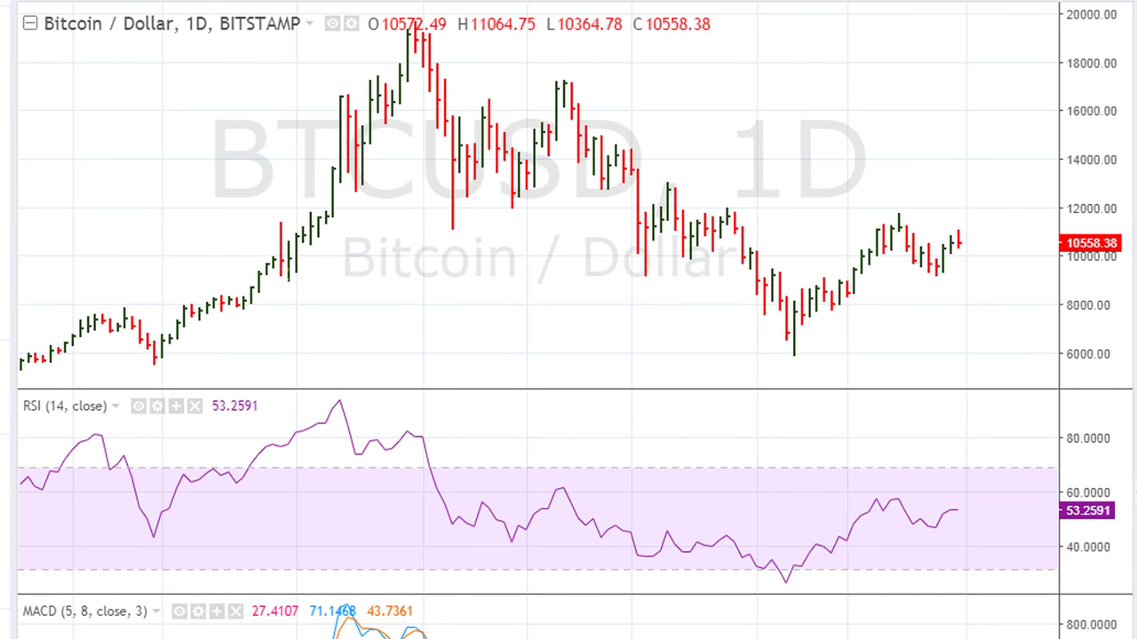
- Bring the Medved Trader cryptocurrency list over the BTCUSD chart, review its quotes through the last row, and move the window away
{"action": "left_click_drag", "start_coordinate": [0, 462], "coordinate": [567, 47]}
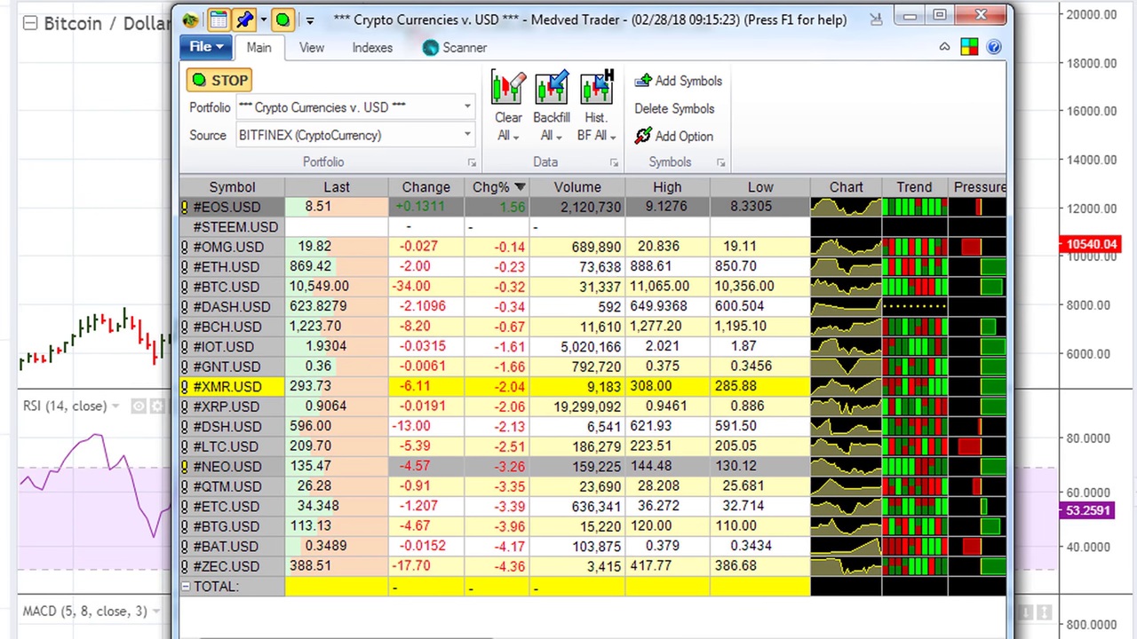
{"action": "left_click_drag", "start_coordinate": [369, 638], "coordinate": [370, 616]}
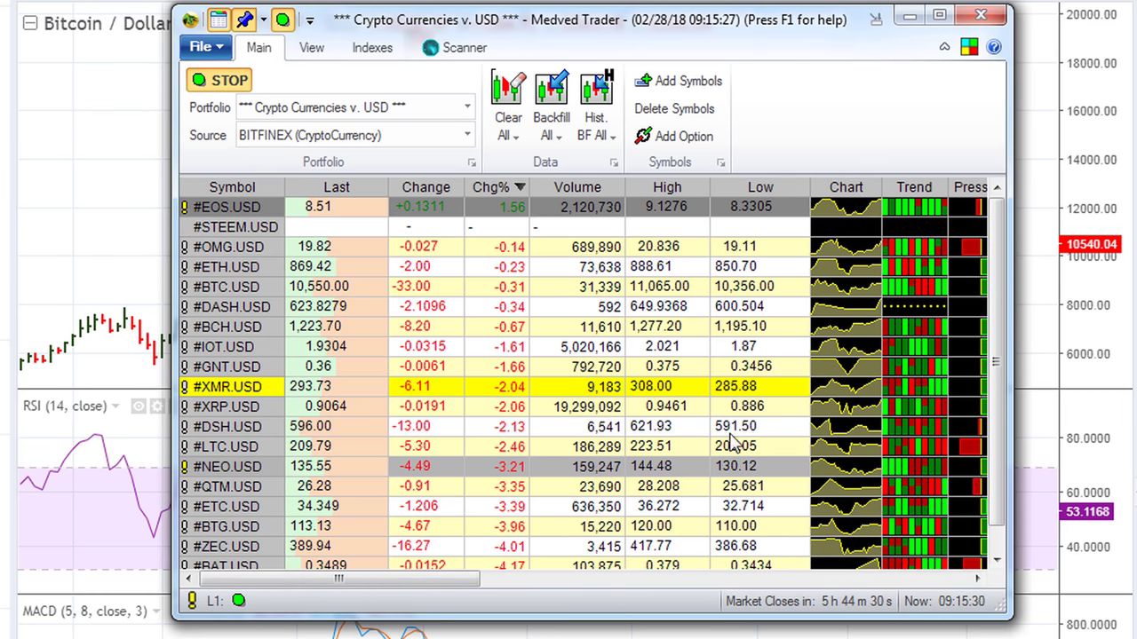
{"action": "scroll", "coordinate": [1002, 362], "scroll_direction": "down", "scroll_amount": 1}
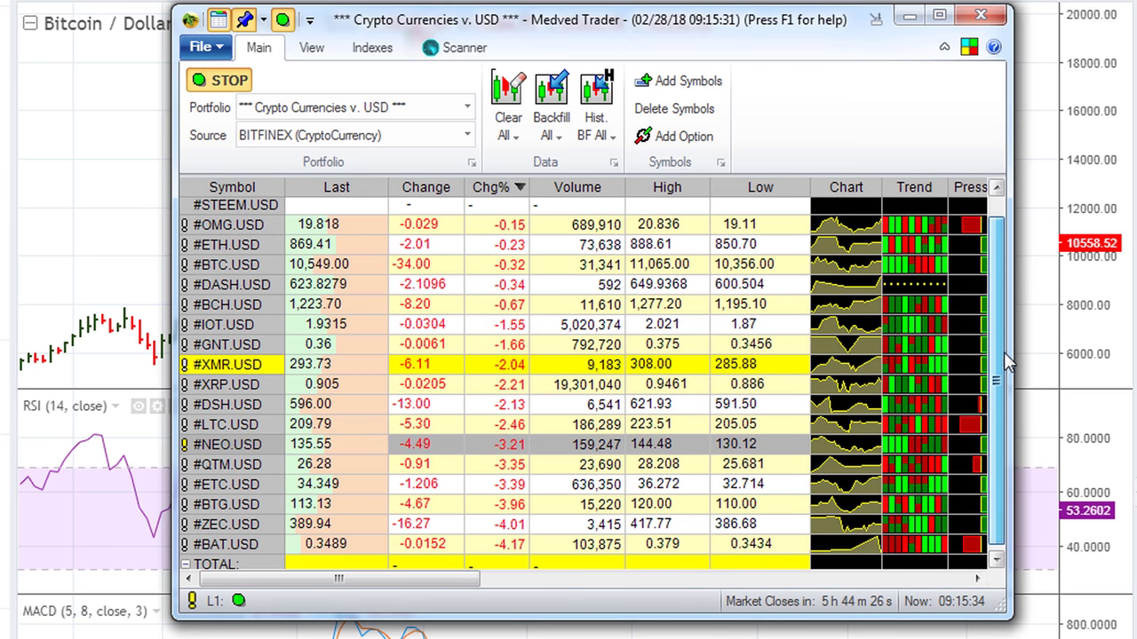
{"action": "scroll", "coordinate": [1008, 326], "scroll_direction": "up", "scroll_amount": 1}
{"action": "left_click_drag", "start_coordinate": [675, 49], "coordinate": [0, 133]}
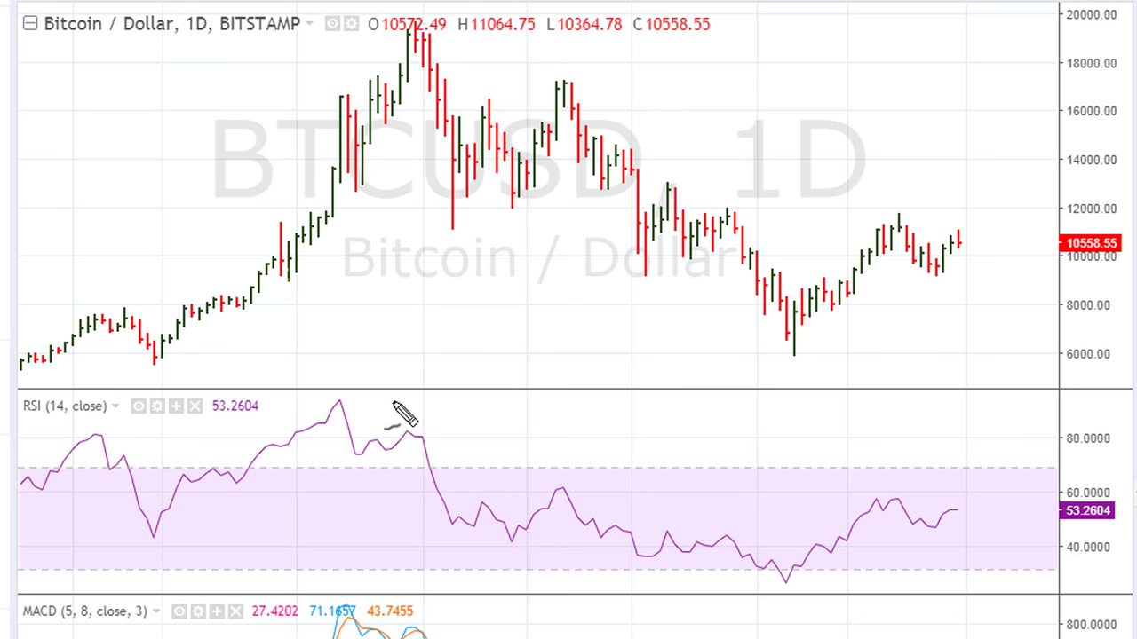
- Handwrite the labels SPX and DJIA in black on the BTCUSD chart, with a reading beneath each
{"action": "mouse_move", "coordinate": [461, 397]}
{"action": "left_mouse_down"}
{"action": "mouse_move", "coordinate": [437, 401]}
{"action": "mouse_move", "coordinate": [454, 436]}
{"action": "mouse_move", "coordinate": [492, 442]}
{"action": "left_mouse_up"}
{"action": "mouse_move", "coordinate": [428, 307]}
{"action": "left_mouse_down"}
{"action": "mouse_move", "coordinate": [448, 354]}
{"action": "mouse_move", "coordinate": [454, 320]}
{"action": "mouse_move", "coordinate": [491, 344]}
{"action": "left_mouse_up"}
{"action": "mouse_move", "coordinate": [489, 309]}
{"action": "left_mouse_down"}
{"action": "mouse_move", "coordinate": [462, 364]}
{"action": "mouse_move", "coordinate": [540, 354]}
{"action": "mouse_move", "coordinate": [532, 357]}
{"action": "left_mouse_up"}
{"action": "mouse_move", "coordinate": [559, 306]}
{"action": "left_mouse_down"}
{"action": "mouse_move", "coordinate": [550, 357]}
{"action": "mouse_move", "coordinate": [613, 358]}
{"action": "mouse_move", "coordinate": [608, 334]}
{"action": "left_mouse_up"}
{"action": "mouse_move", "coordinate": [569, 398]}
{"action": "left_mouse_down"}
{"action": "mouse_move", "coordinate": [582, 440]}
{"action": "mouse_move", "coordinate": [596, 440]}
{"action": "left_mouse_up"}
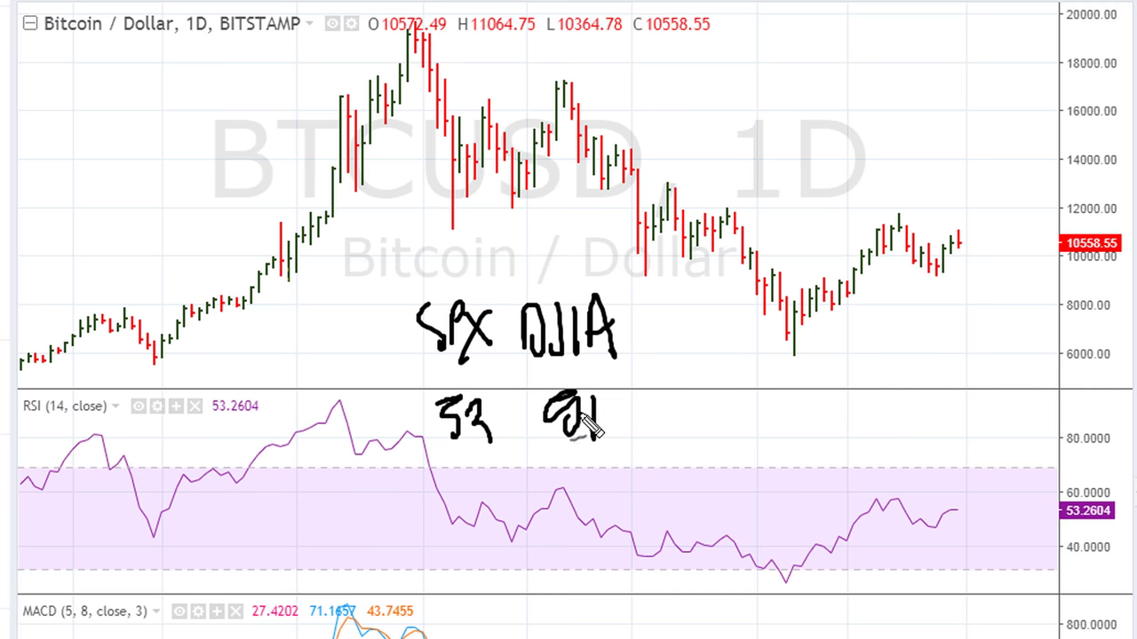
{"action": "left_click_drag", "start_coordinate": [577, 402], "coordinate": [603, 444]}
- Handwrite "DAILY RSI" in black beside the SPX and DJIA readings
{"action": "left_click_drag", "start_coordinate": [652, 352], "coordinate": [654, 394]}
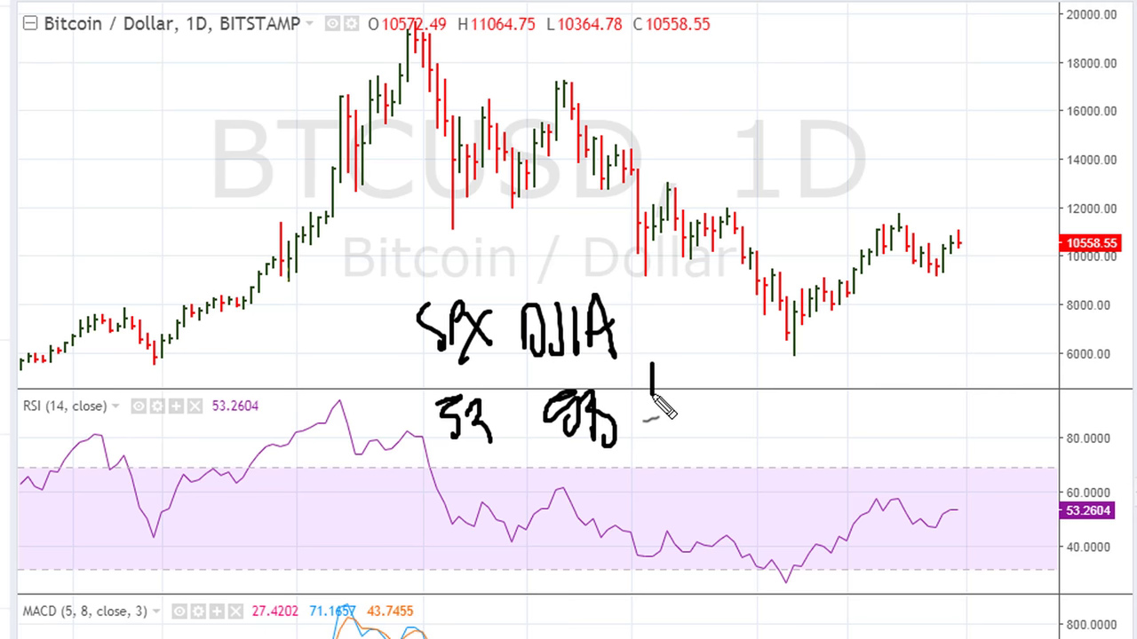
{"action": "mouse_move", "coordinate": [654, 355]}
{"action": "left_mouse_down"}
{"action": "mouse_move", "coordinate": [654, 392]}
{"action": "mouse_move", "coordinate": [677, 386]}
{"action": "mouse_move", "coordinate": [693, 402]}
{"action": "mouse_move", "coordinate": [704, 377]}
{"action": "left_mouse_up"}
{"action": "left_click_drag", "start_coordinate": [712, 356], "coordinate": [711, 392]}
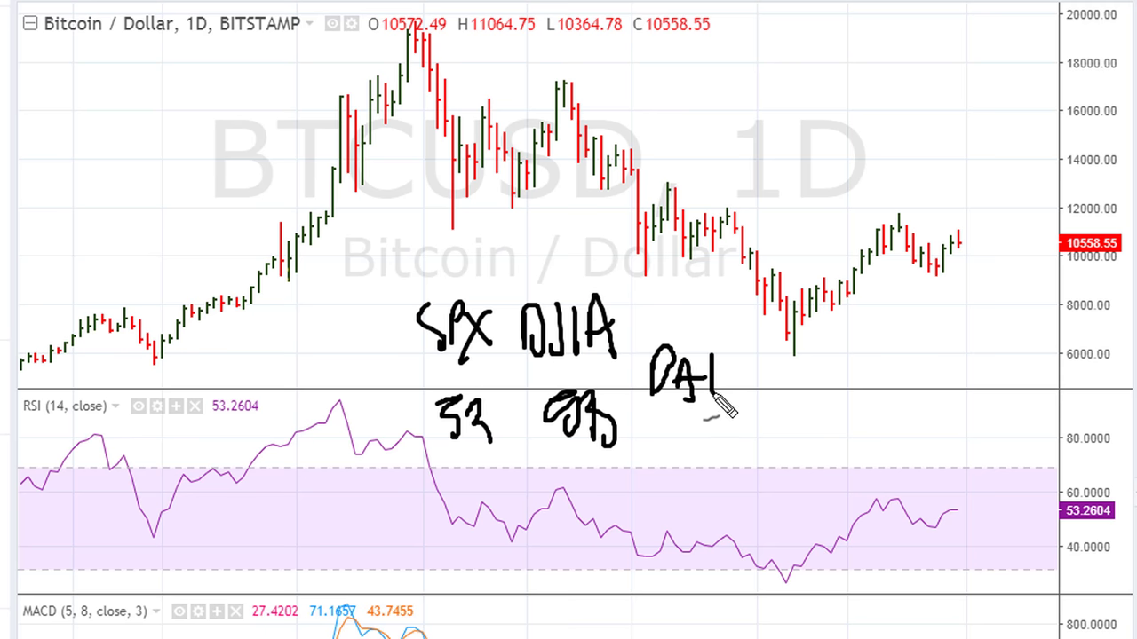
{"action": "mouse_move", "coordinate": [730, 354]}
{"action": "left_mouse_down"}
{"action": "mouse_move", "coordinate": [734, 387]}
{"action": "mouse_move", "coordinate": [751, 386]}
{"action": "mouse_move", "coordinate": [754, 432]}
{"action": "left_mouse_up"}
{"action": "left_click_drag", "start_coordinate": [815, 364], "coordinate": [840, 408]}
{"action": "mouse_move", "coordinate": [869, 366]}
{"action": "left_mouse_down"}
{"action": "mouse_move", "coordinate": [860, 409]}
{"action": "mouse_move", "coordinate": [879, 410]}
{"action": "left_mouse_up"}
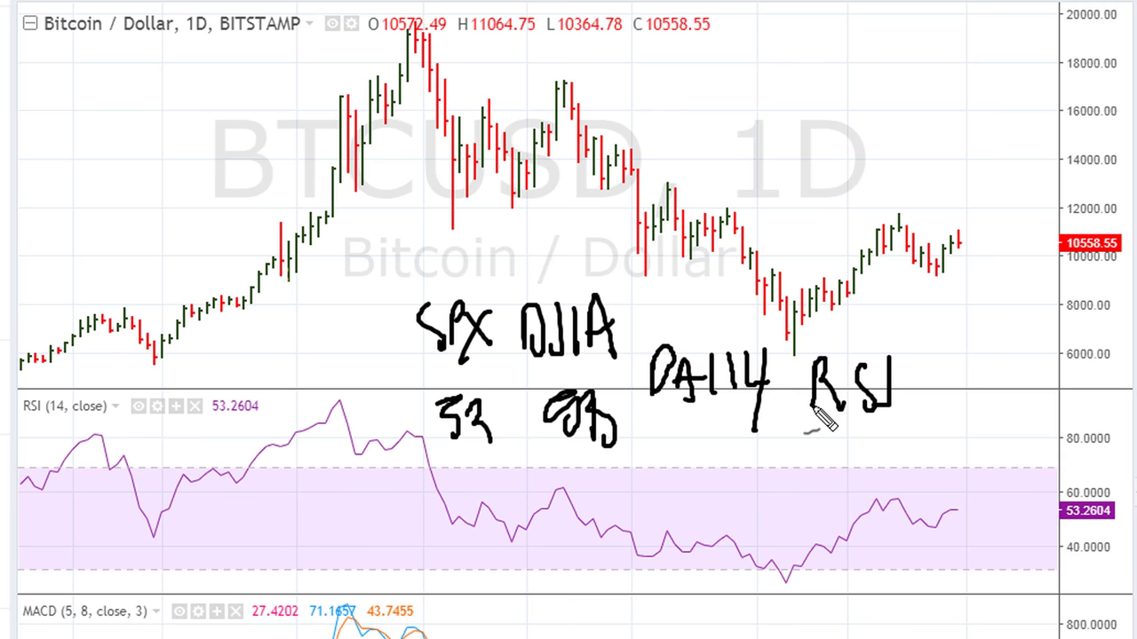
- Box the Bitcoin RSI value in red and circle the handwritten DJIA reading in black, clearing all annotations when finished
{"action": "left_click_drag", "start_coordinate": [207, 396], "coordinate": [277, 417]}
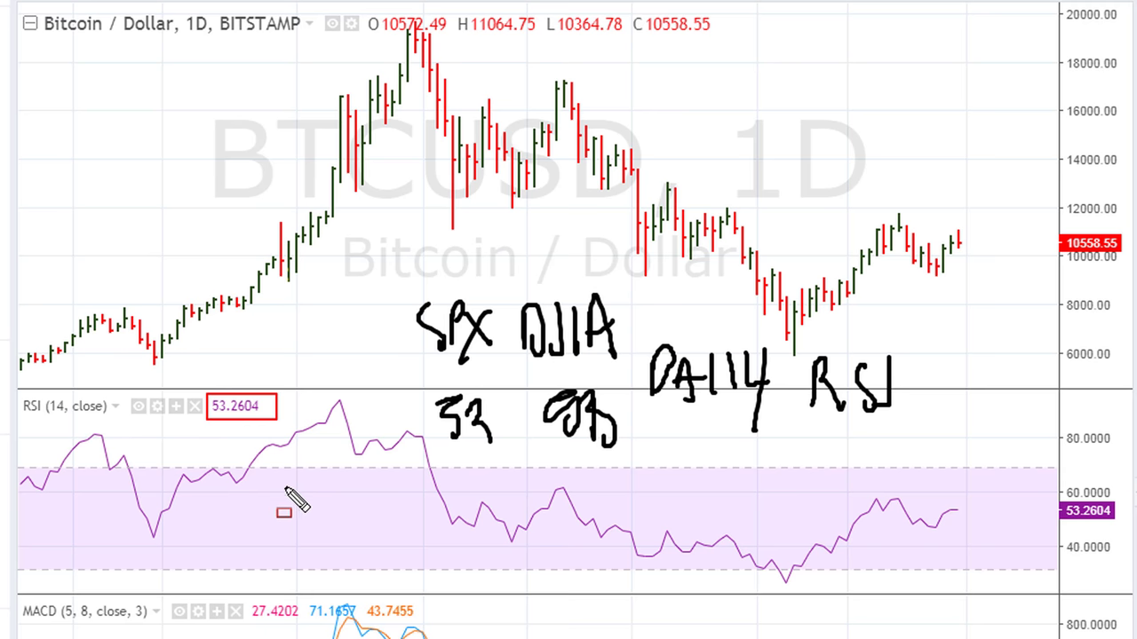
{"action": "mouse_move", "coordinate": [544, 421]}
{"action": "left_mouse_down"}
{"action": "mouse_move", "coordinate": [622, 410]}
{"action": "mouse_move", "coordinate": [578, 465]}
{"action": "mouse_move", "coordinate": [553, 430]}
{"action": "left_mouse_up"}
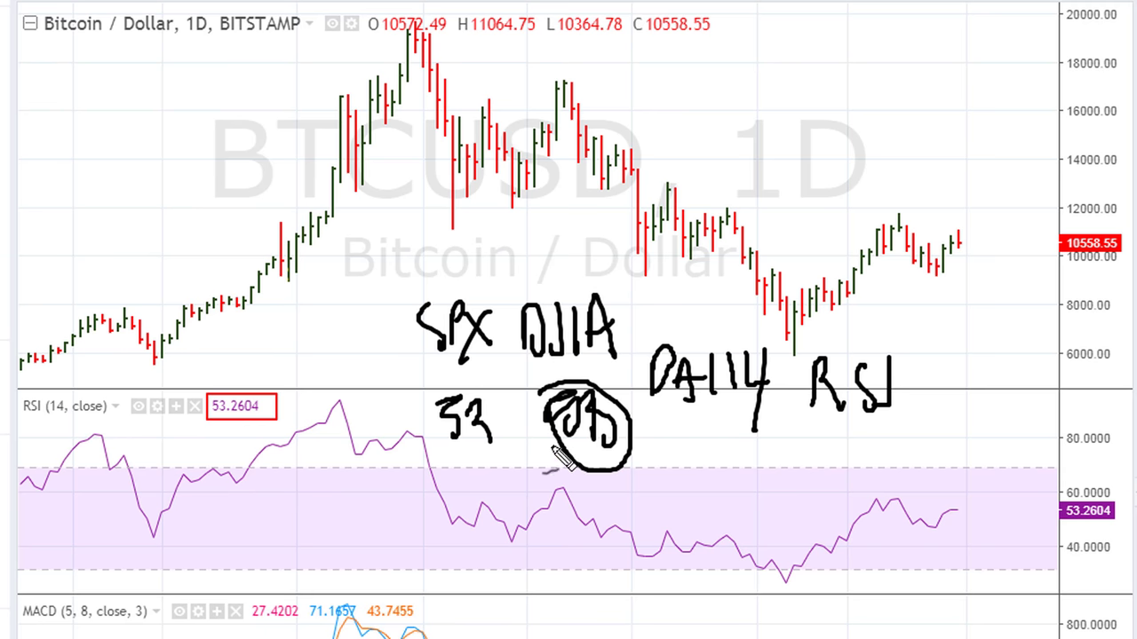
{"action": "key", "text": "Escape"}
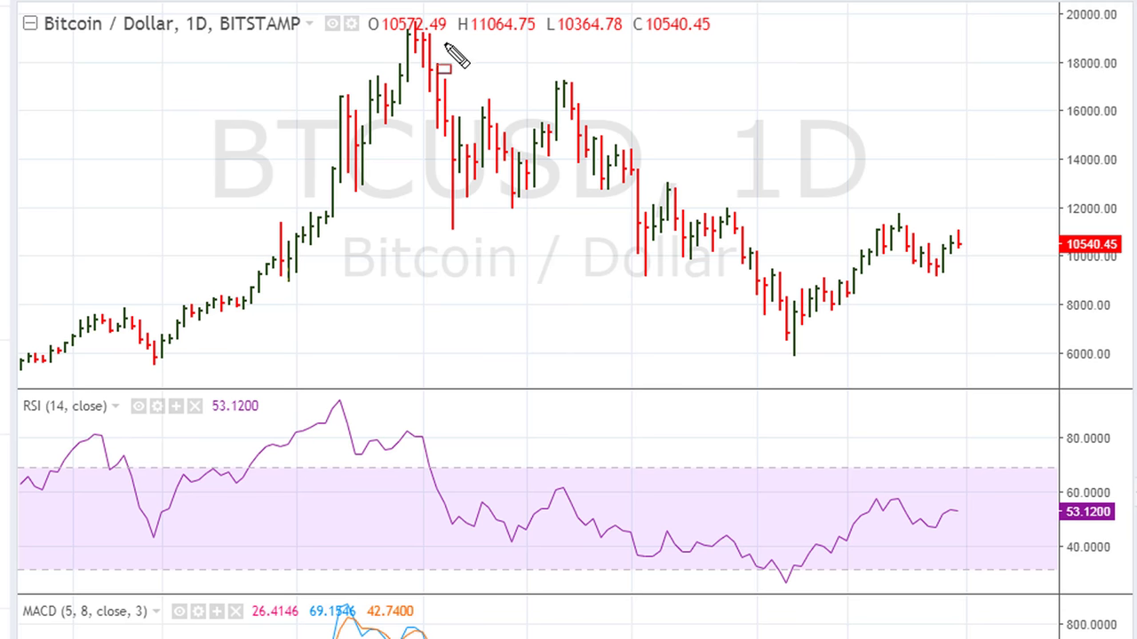
- Box the Bitcoin price peak and matching RSI peak in red, and draw a red descending RSI trendline through the recent highs
{"action": "left_click_drag", "start_coordinate": [405, 22], "coordinate": [433, 43]}
{"action": "left_click_drag", "start_coordinate": [400, 432], "coordinate": [434, 450]}
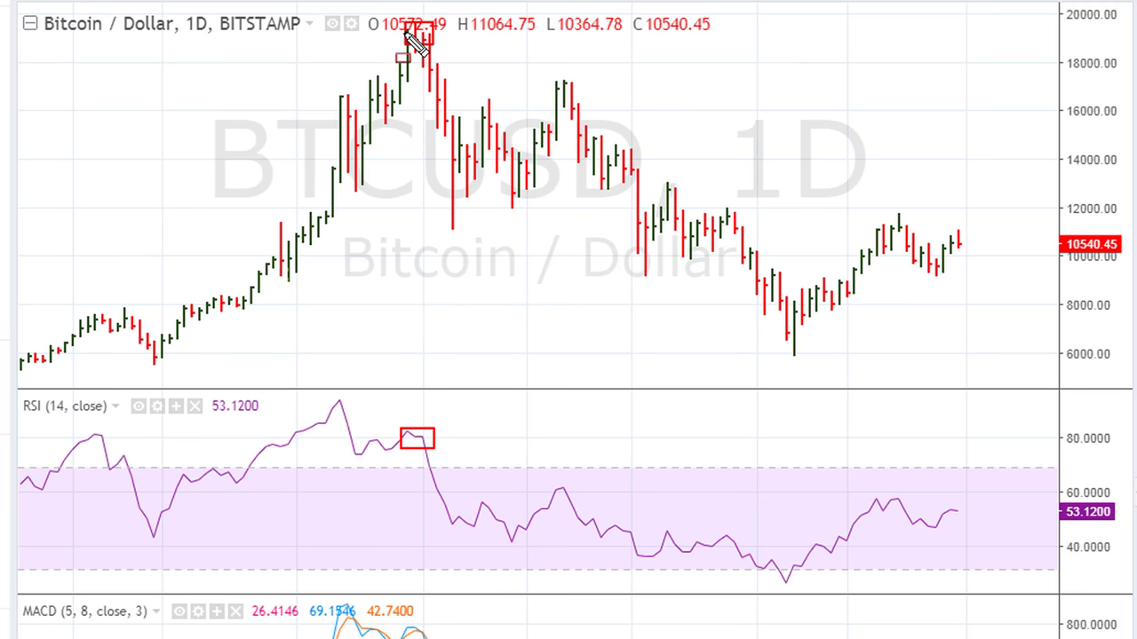
{"action": "left_click_drag", "start_coordinate": [405, 24], "coordinate": [434, 43]}
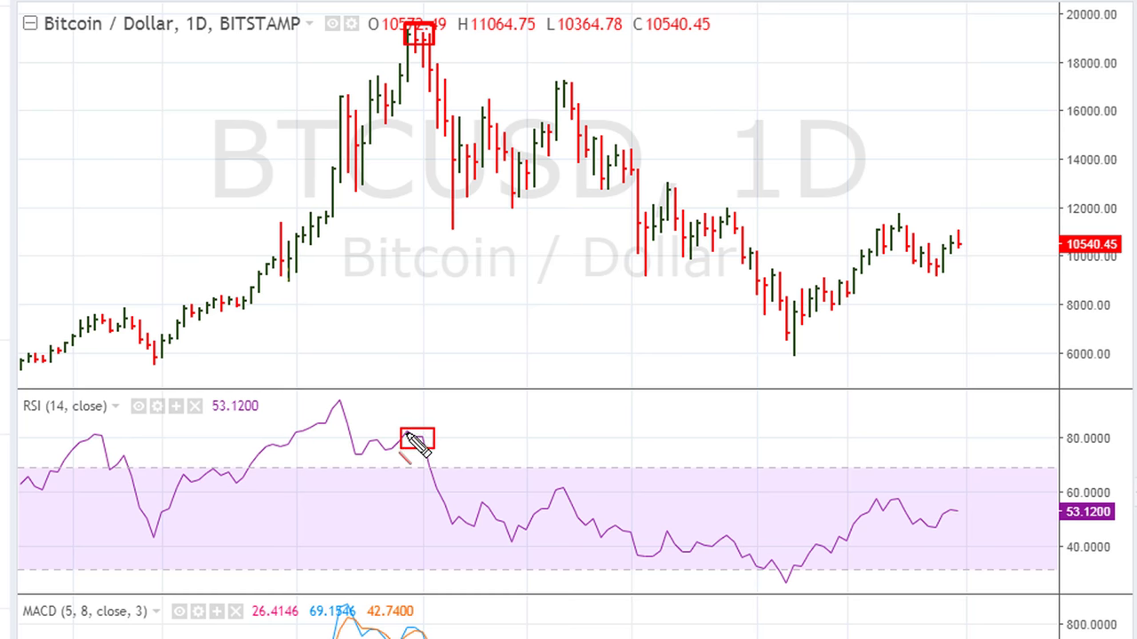
{"action": "mouse_move", "coordinate": [407, 433]}
{"action": "left_mouse_down"}
{"action": "mouse_move", "coordinate": [999, 453]}
{"action": "mouse_move", "coordinate": [1028, 519]}
{"action": "left_mouse_up"}
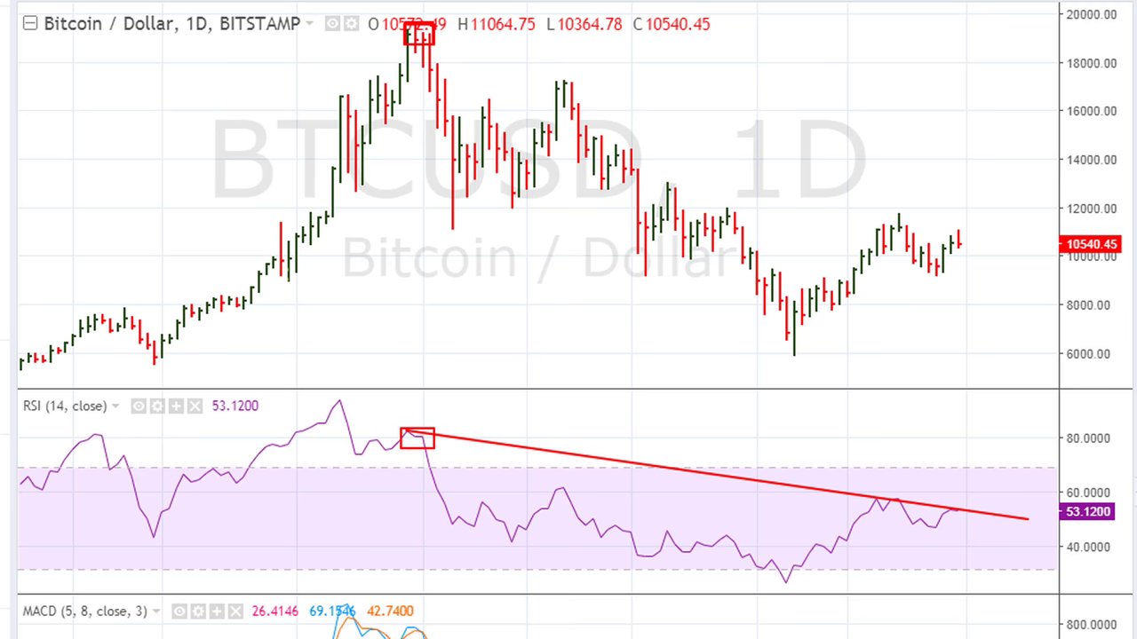
- Draw a green up arrow and a red down arrow at the RSI trendline's end, and circle the RSI value in red before clearing the annotations
{"action": "mouse_move", "coordinate": [963, 517]}
{"action": "left_mouse_down"}
{"action": "mouse_move", "coordinate": [995, 467]}
{"action": "mouse_move", "coordinate": [989, 457]}
{"action": "mouse_move", "coordinate": [987, 473]}
{"action": "left_mouse_up"}
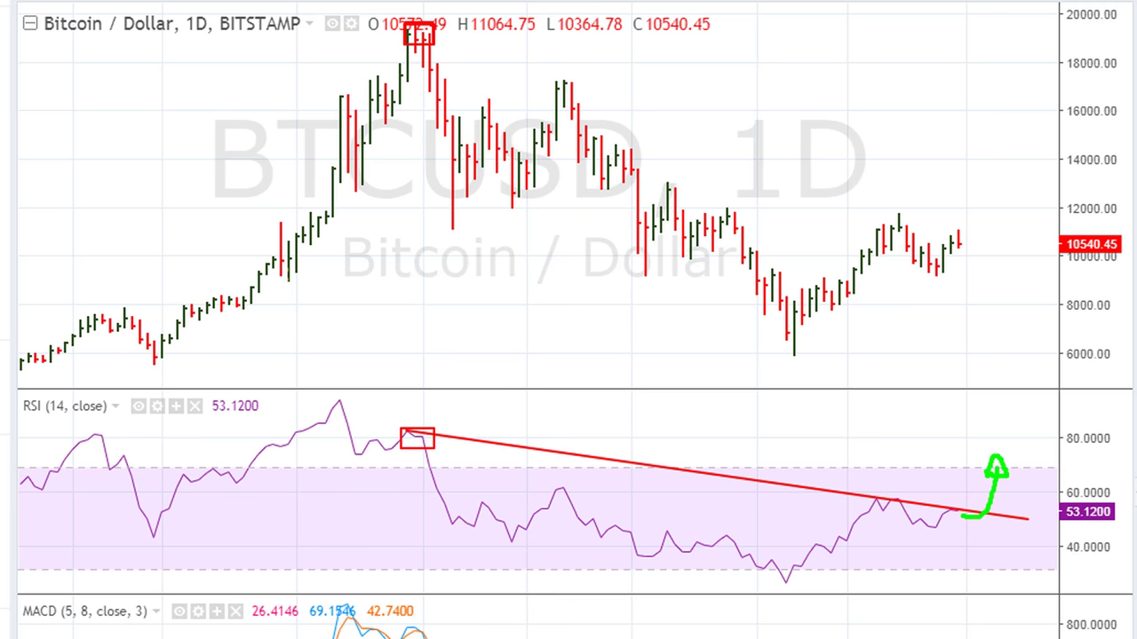
{"action": "mouse_move", "coordinate": [951, 510]}
{"action": "left_mouse_down"}
{"action": "mouse_move", "coordinate": [970, 519]}
{"action": "mouse_move", "coordinate": [977, 554]}
{"action": "mouse_move", "coordinate": [983, 540]}
{"action": "mouse_move", "coordinate": [980, 549]}
{"action": "mouse_move", "coordinate": [971, 538]}
{"action": "mouse_move", "coordinate": [983, 533]}
{"action": "left_mouse_up"}
{"action": "mouse_move", "coordinate": [215, 404]}
{"action": "left_mouse_down"}
{"action": "mouse_move", "coordinate": [210, 395]}
{"action": "mouse_move", "coordinate": [264, 386]}
{"action": "mouse_move", "coordinate": [233, 430]}
{"action": "mouse_move", "coordinate": [208, 401]}
{"action": "mouse_move", "coordinate": [242, 387]}
{"action": "left_mouse_up"}
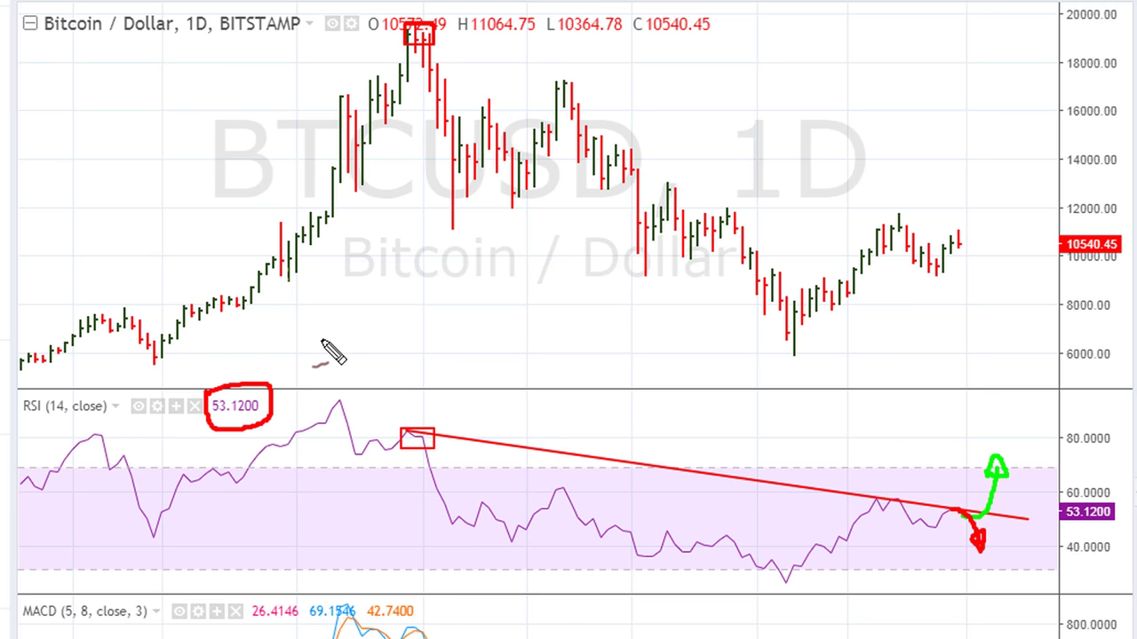
{"action": "key", "text": "Escape"}
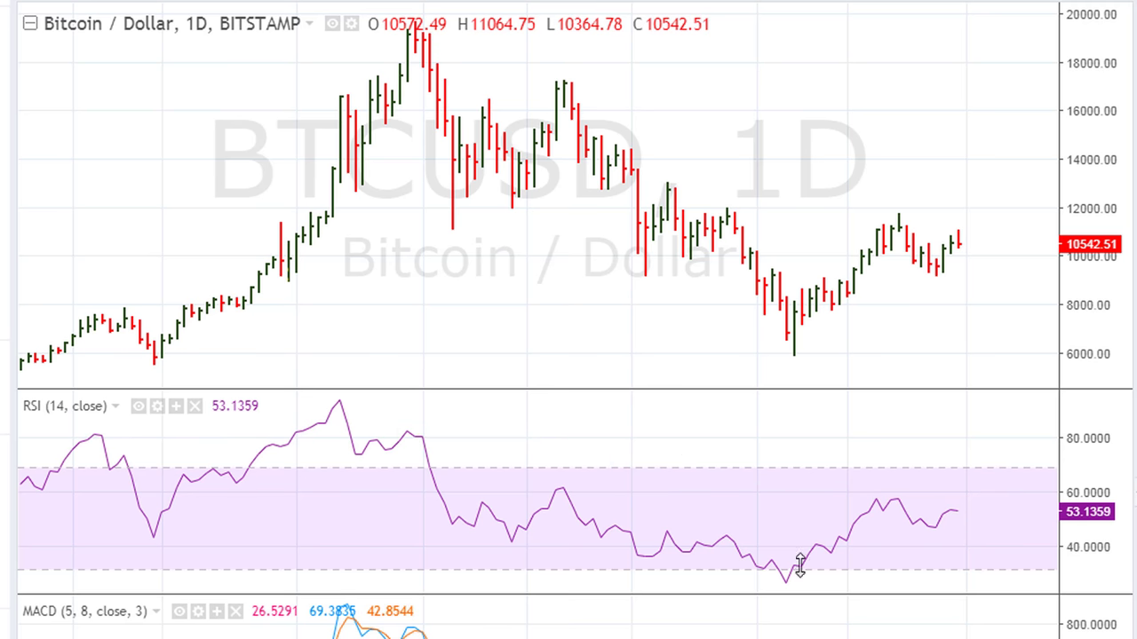
- Bring the MarketWatch quotes window over the chart, review the Summary Track quotes, and move the window away
{"action": "left_click_drag", "start_coordinate": [1136, 71], "coordinate": [676, 32]}
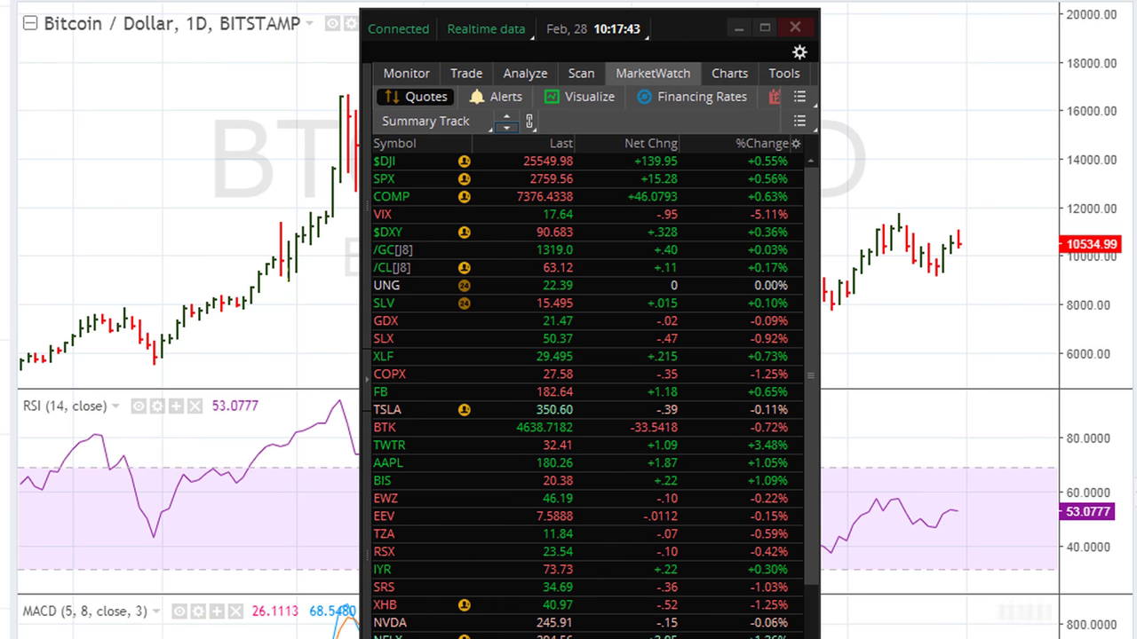
{"action": "left_click_drag", "start_coordinate": [393, 638], "coordinate": [394, 610]}
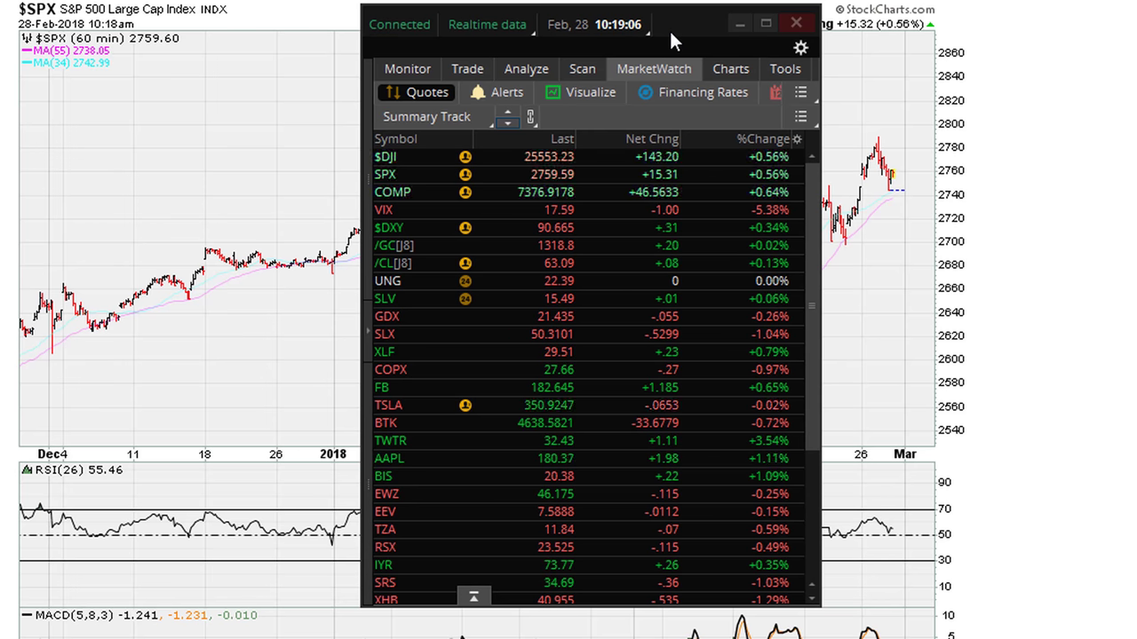
{"action": "left_click_drag", "start_coordinate": [670, 32], "coordinate": [1136, 0]}
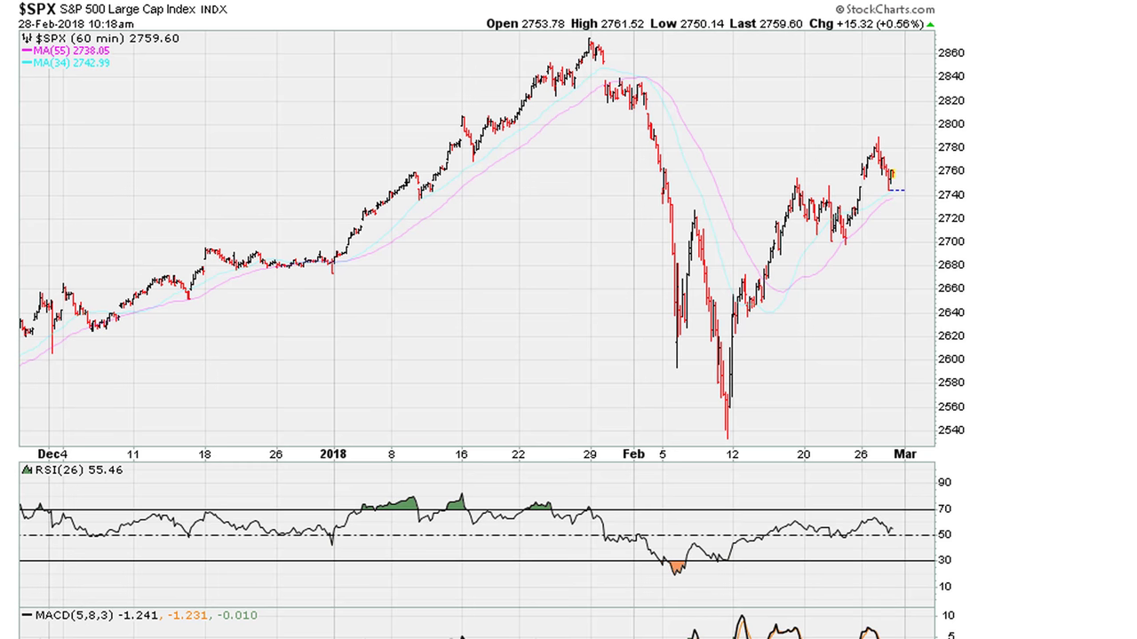
- Draw a red rising trendline under the hourly $SPX RSI lows, with a green up arrow and a blue down arrow at its end
{"action": "left_click_drag", "start_coordinate": [673, 574], "coordinate": [971, 516]}
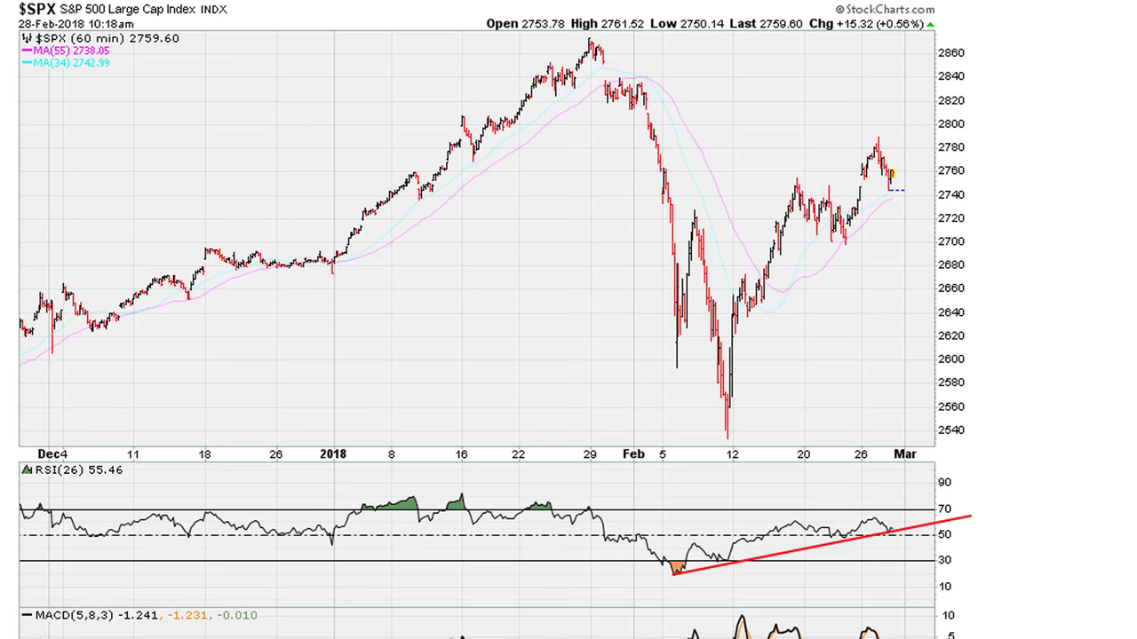
{"action": "mouse_move", "coordinate": [893, 531]}
{"action": "left_mouse_down"}
{"action": "mouse_move", "coordinate": [930, 475]}
{"action": "mouse_move", "coordinate": [933, 487]}
{"action": "mouse_move", "coordinate": [929, 464]}
{"action": "mouse_move", "coordinate": [928, 486]}
{"action": "left_mouse_up"}
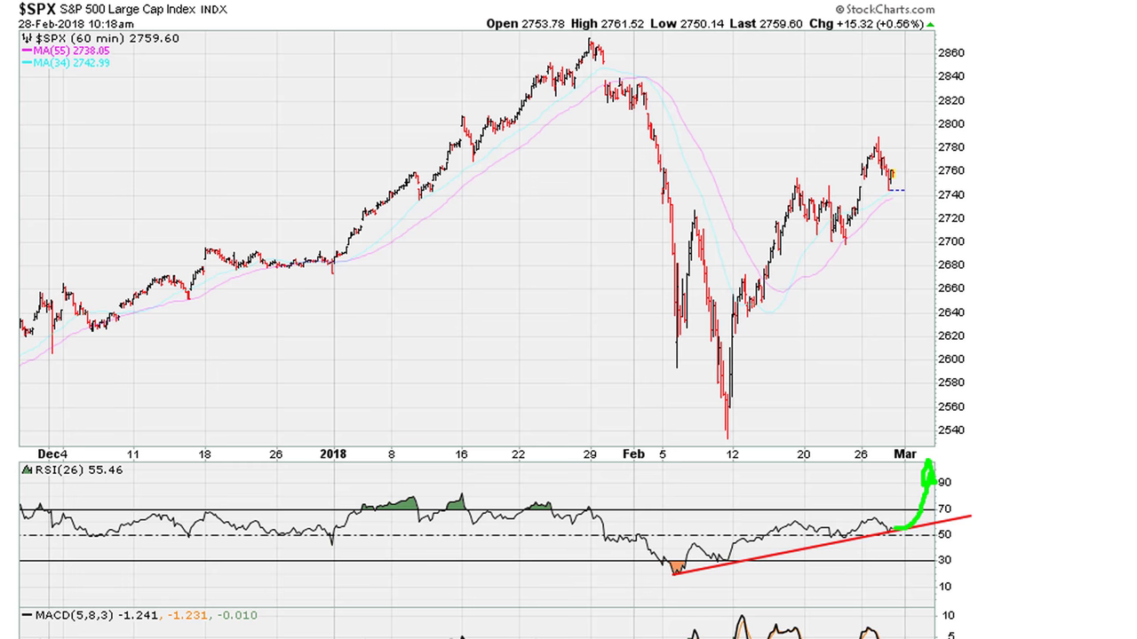
{"action": "mouse_move", "coordinate": [909, 530]}
{"action": "left_mouse_down"}
{"action": "mouse_move", "coordinate": [929, 561]}
{"action": "mouse_move", "coordinate": [919, 579]}
{"action": "mouse_move", "coordinate": [957, 557]}
{"action": "left_mouse_up"}
- Underline the hourly $SPX RSI value in blue, mark a drop below the trendline, and clear the annotations
{"action": "left_click_drag", "start_coordinate": [89, 480], "coordinate": [110, 481]}
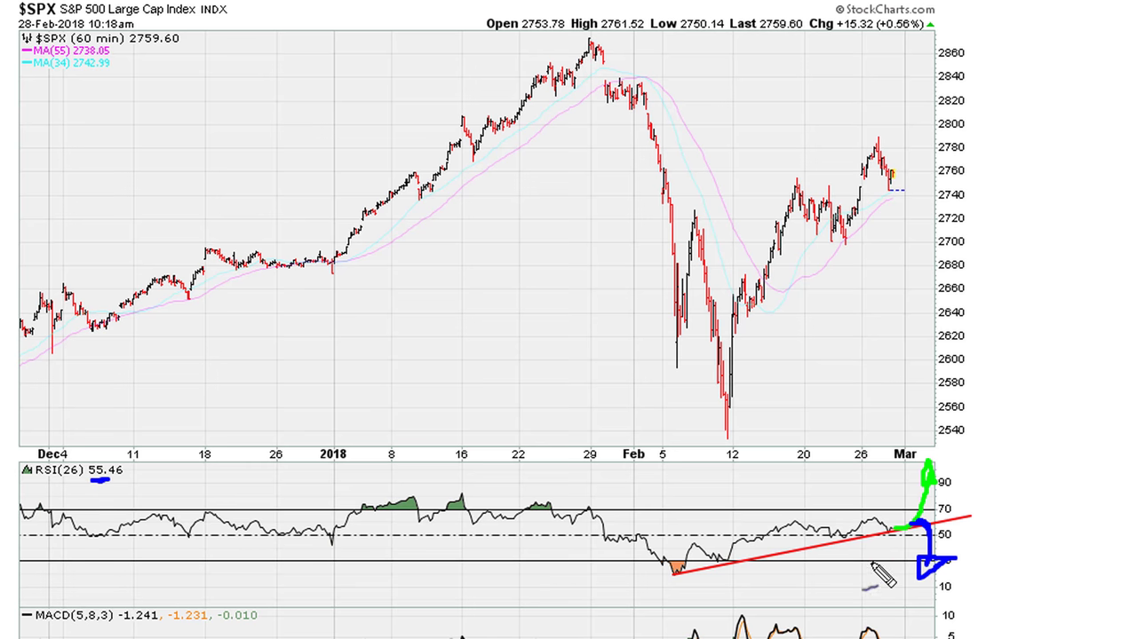
{"action": "mouse_move", "coordinate": [899, 530]}
{"action": "left_mouse_down"}
{"action": "mouse_move", "coordinate": [899, 572]}
{"action": "mouse_move", "coordinate": [910, 557]}
{"action": "left_mouse_up"}
{"action": "key", "text": "Escape"}
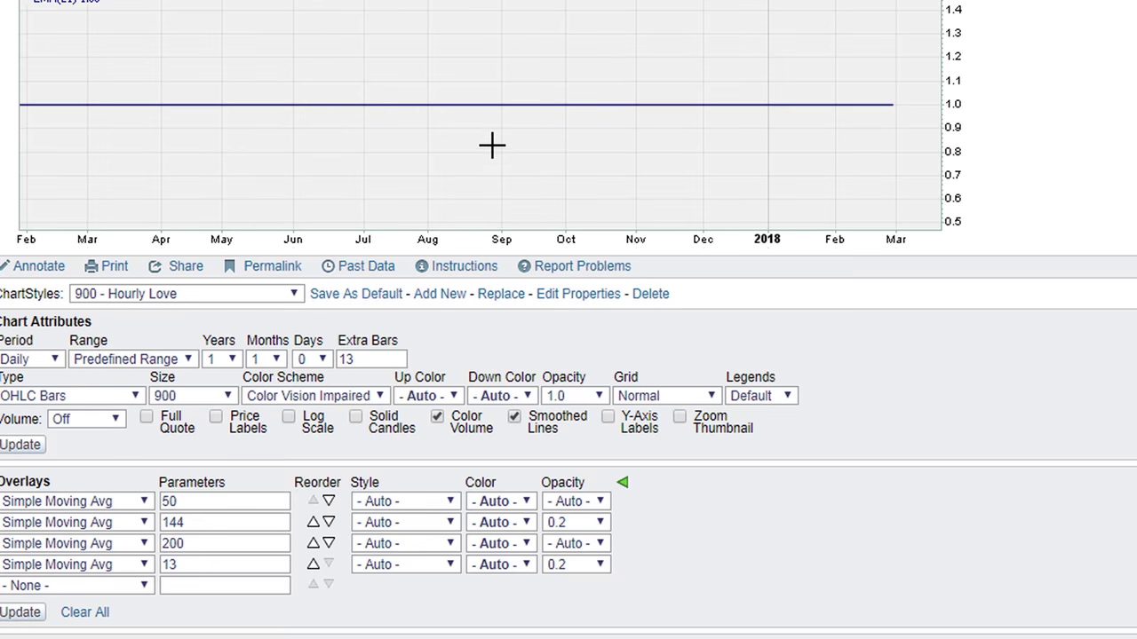
- Show the daily $SPX chart and box the latest point of its RSI line in red, clearing the mark when finished
{"action": "scroll", "coordinate": [490, 145], "scroll_direction": "up", "scroll_amount": 15}
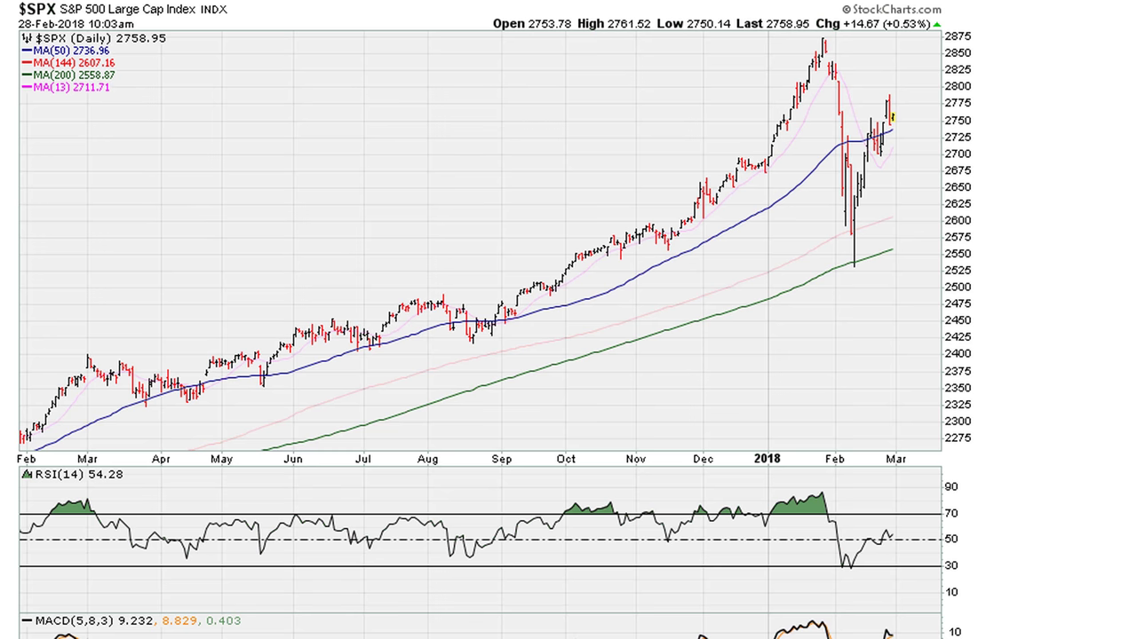
{"action": "left_click_drag", "start_coordinate": [884, 532], "coordinate": [902, 546]}
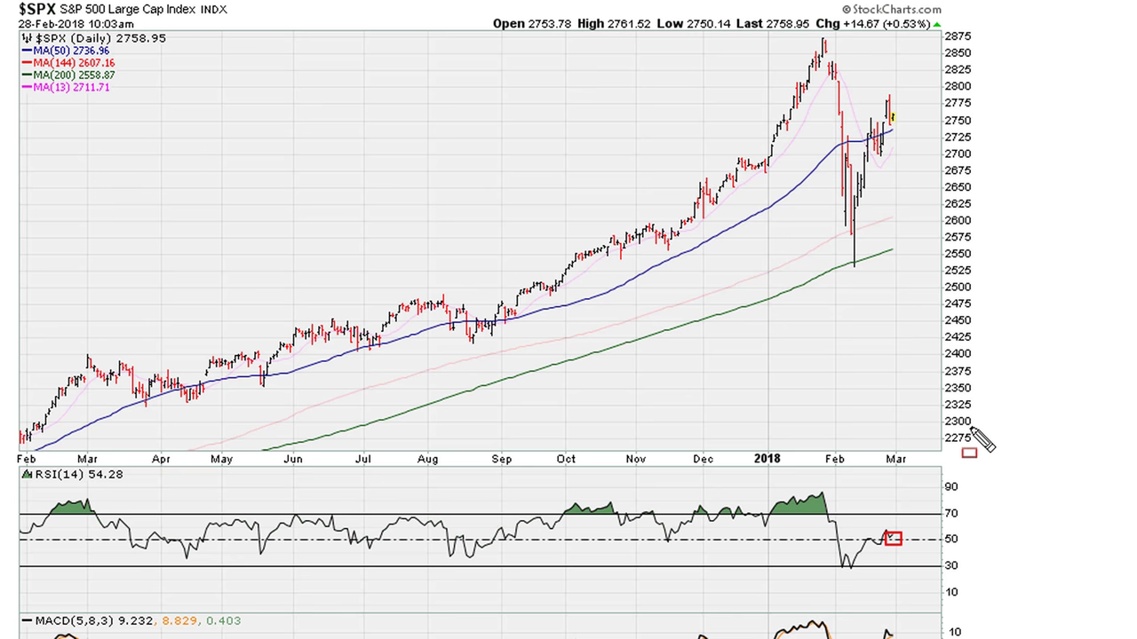
{"action": "key", "text": "Escape"}
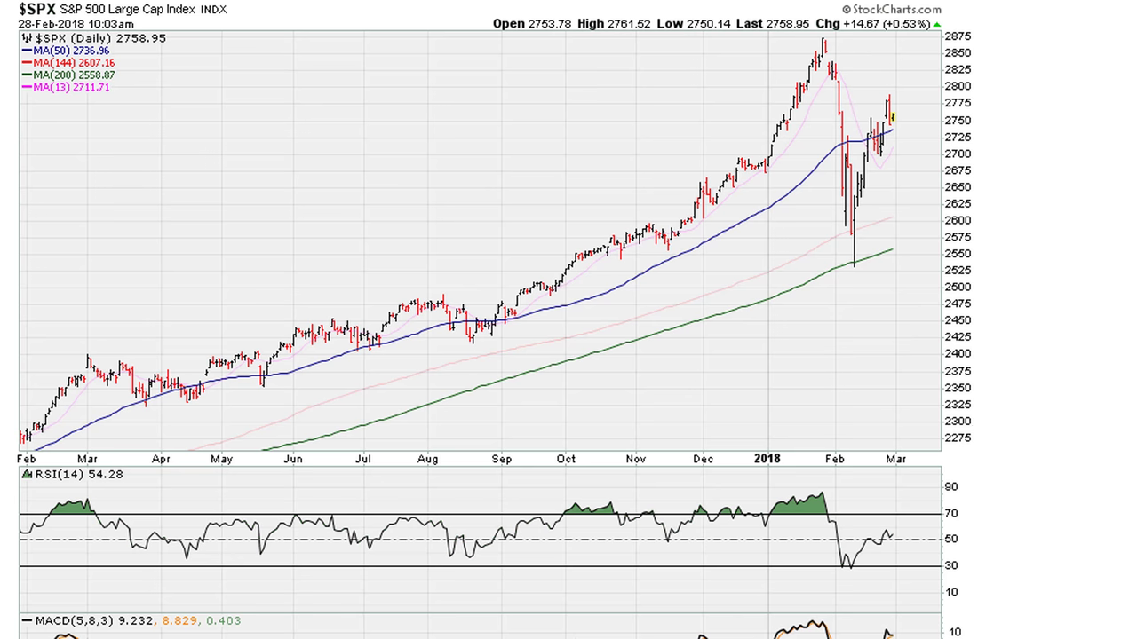
- Bring the MarketWatch quotes over the hourly $SPX chart and box the $DJI and SPX percent changes in white, clearing the boxes when finished
{"action": "left_click_drag", "start_coordinate": [1136, 4], "coordinate": [660, 28]}
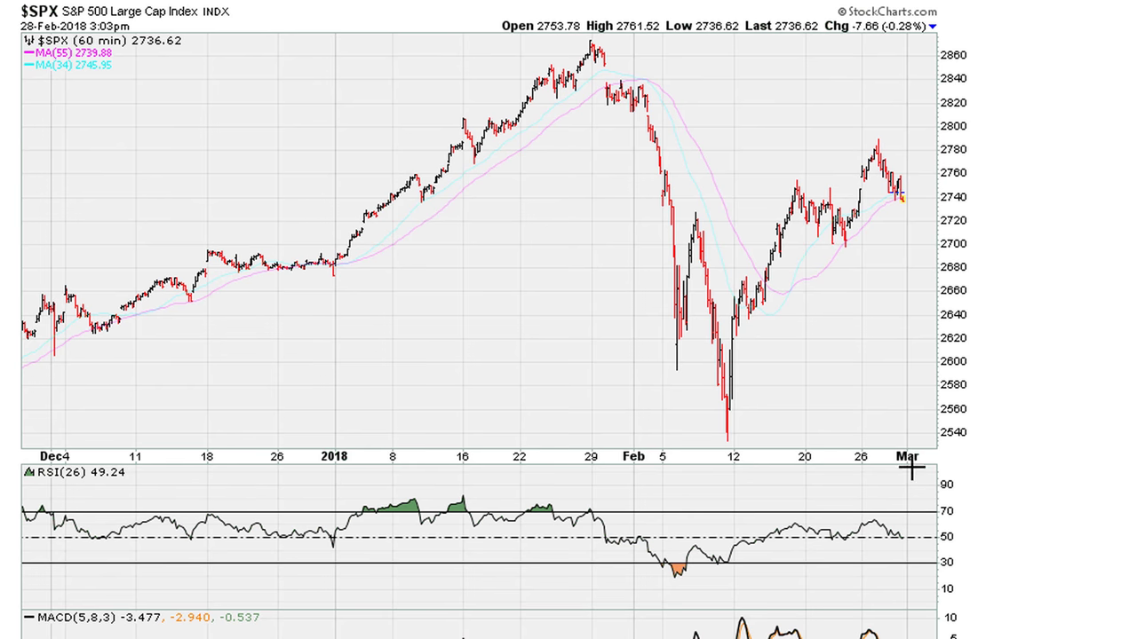
{"action": "left_click_drag", "start_coordinate": [1135, 12], "coordinate": [696, 27]}
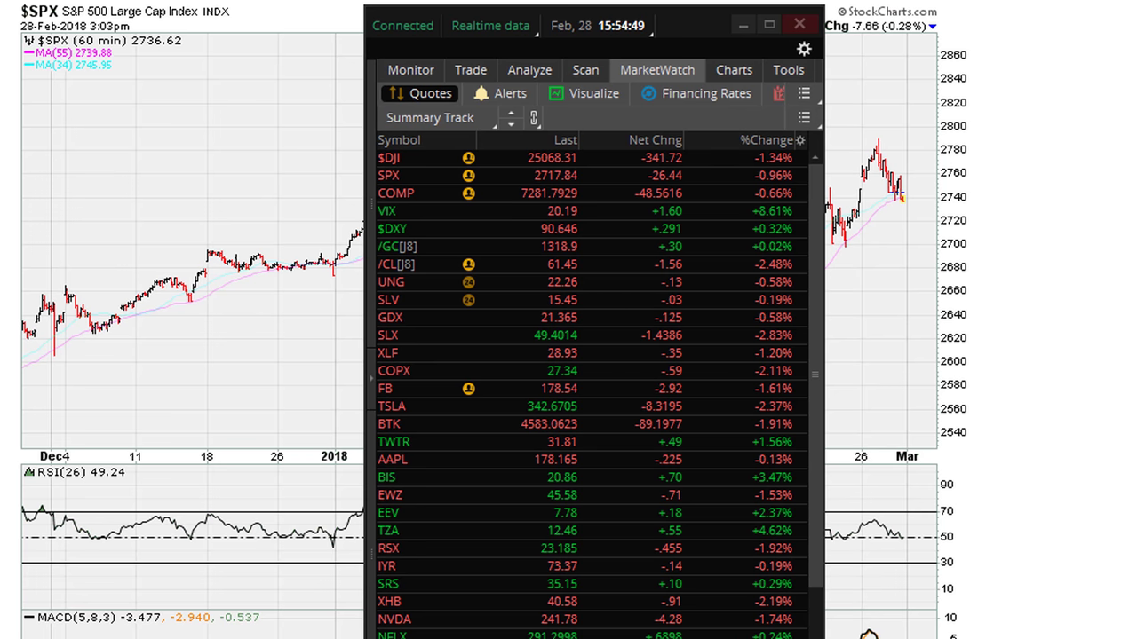
{"action": "left_click_drag", "start_coordinate": [546, 12], "coordinate": [669, 41]}
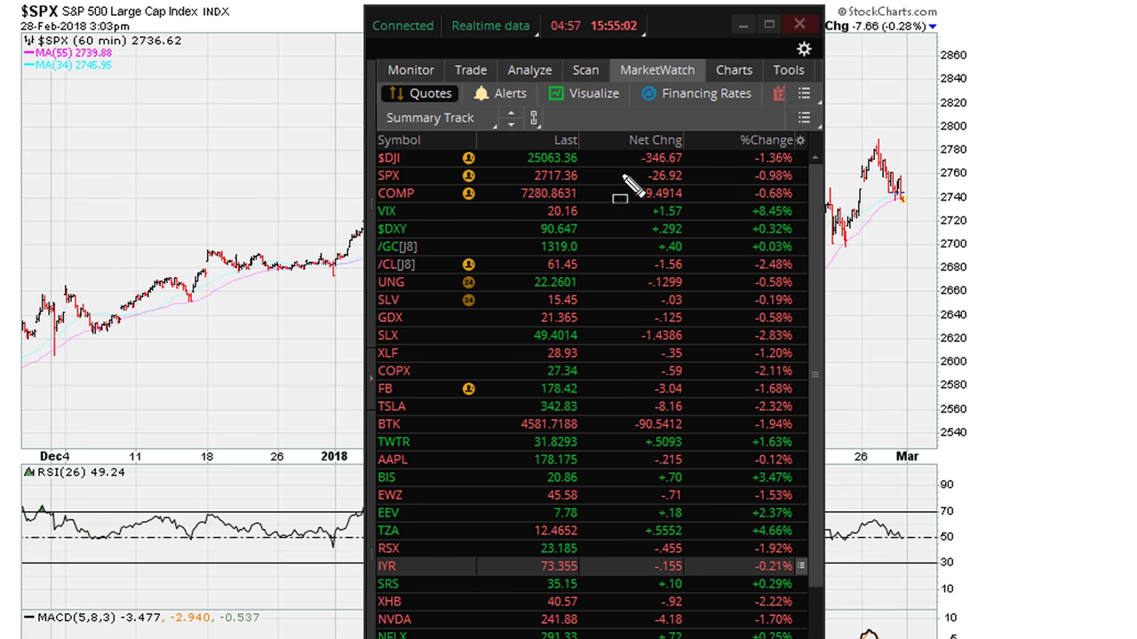
{"action": "mouse_move", "coordinate": [733, 146]}
{"action": "left_mouse_down"}
{"action": "mouse_move", "coordinate": [800, 173]}
{"action": "mouse_move", "coordinate": [800, 197]}
{"action": "mouse_move", "coordinate": [799, 187]}
{"action": "left_mouse_up"}
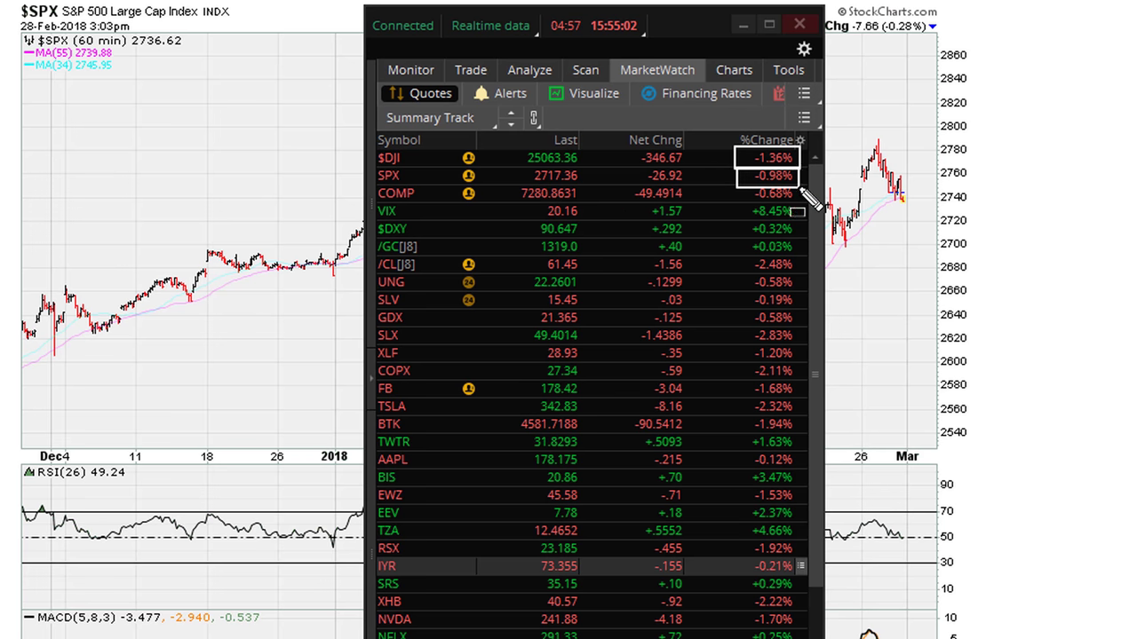
{"action": "key", "text": "Escape"}
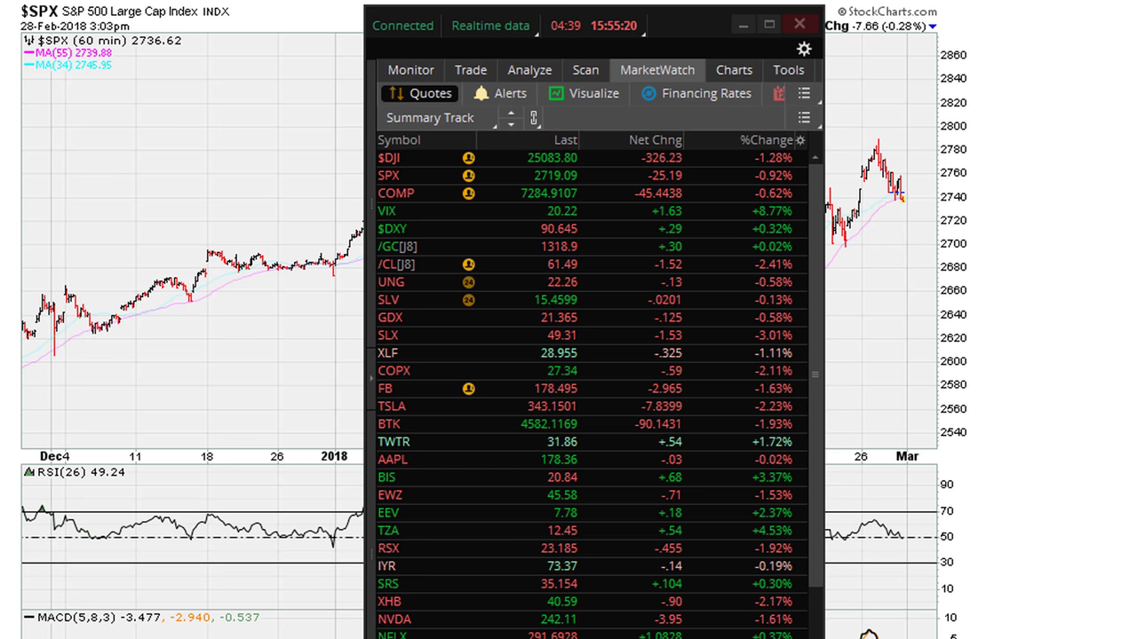
- Move the quotes window off the hourly $SPX chart and draw a blue rising trendline under the RSI lows from early February
{"action": "left_click_drag", "start_coordinate": [397, 638], "coordinate": [397, 620]}
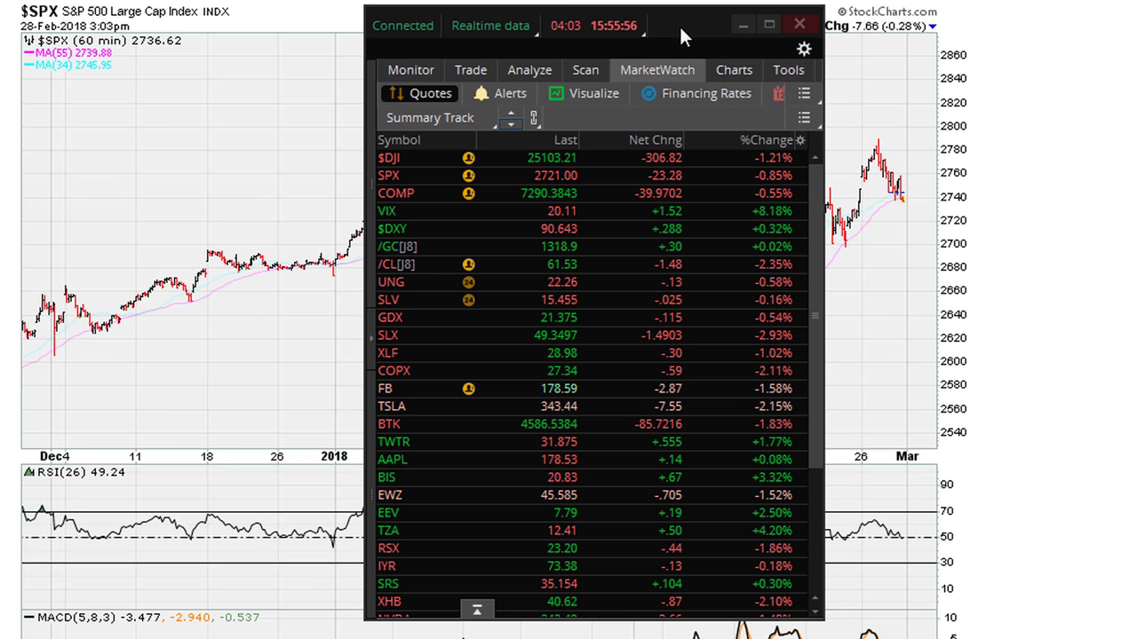
{"action": "left_click_drag", "start_coordinate": [680, 25], "coordinate": [1136, 0]}
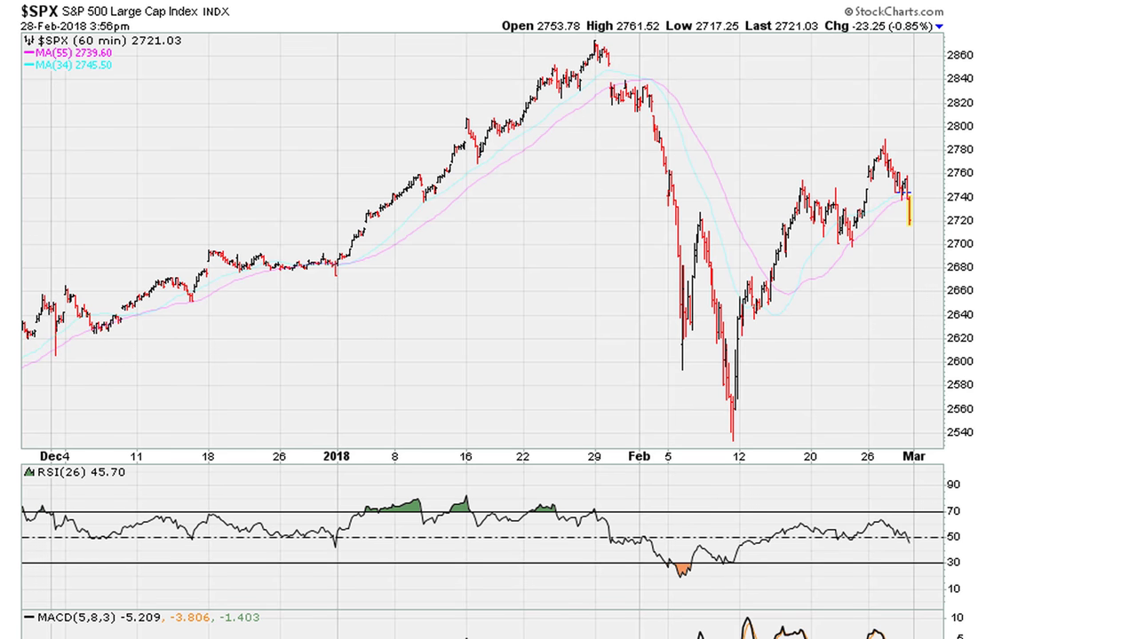
{"action": "left_click_drag", "start_coordinate": [680, 575], "coordinate": [960, 525]}
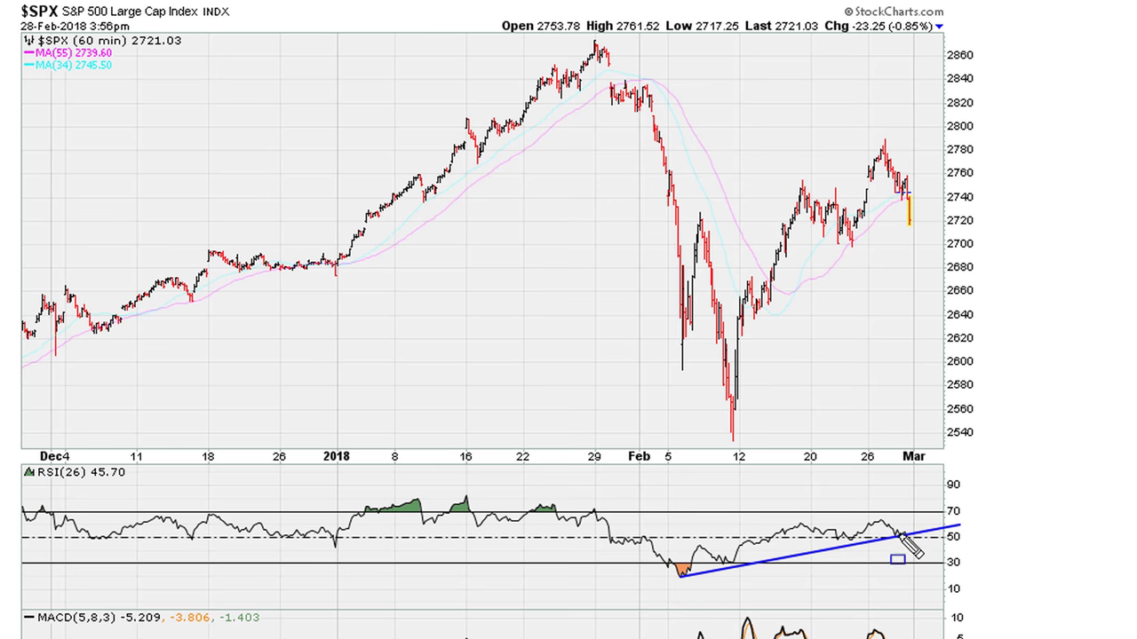
- Box the RSI line's drop below the trendline and the latest hourly $SPX price bars in blue, clearing all annotations when finished
{"action": "left_click_drag", "start_coordinate": [899, 530], "coordinate": [921, 552]}
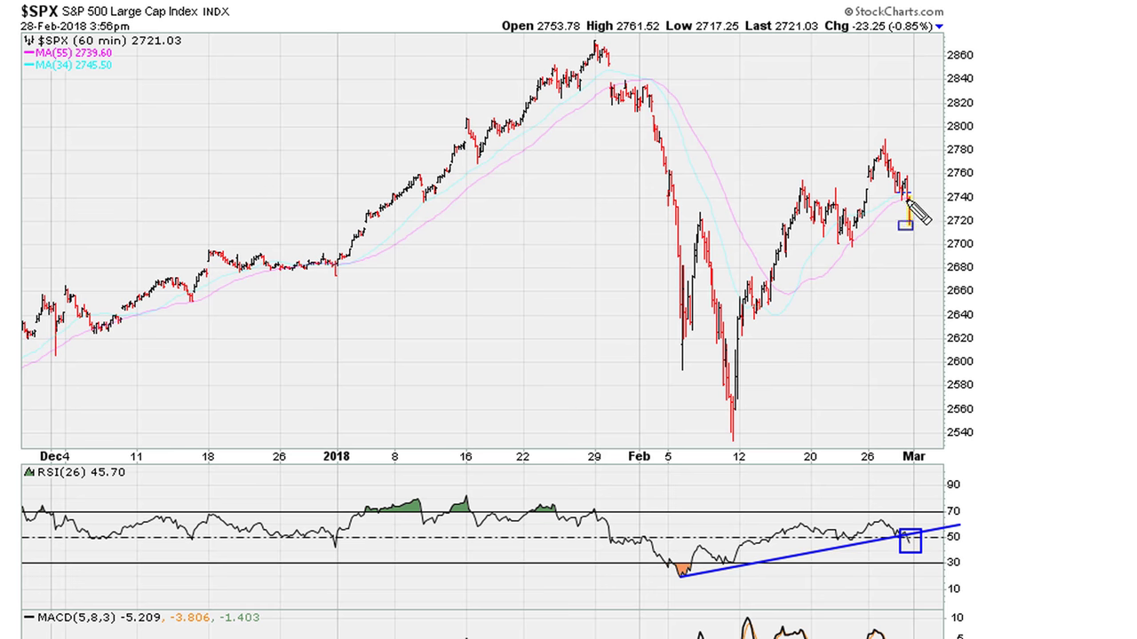
{"action": "left_click_drag", "start_coordinate": [898, 194], "coordinate": [926, 238]}
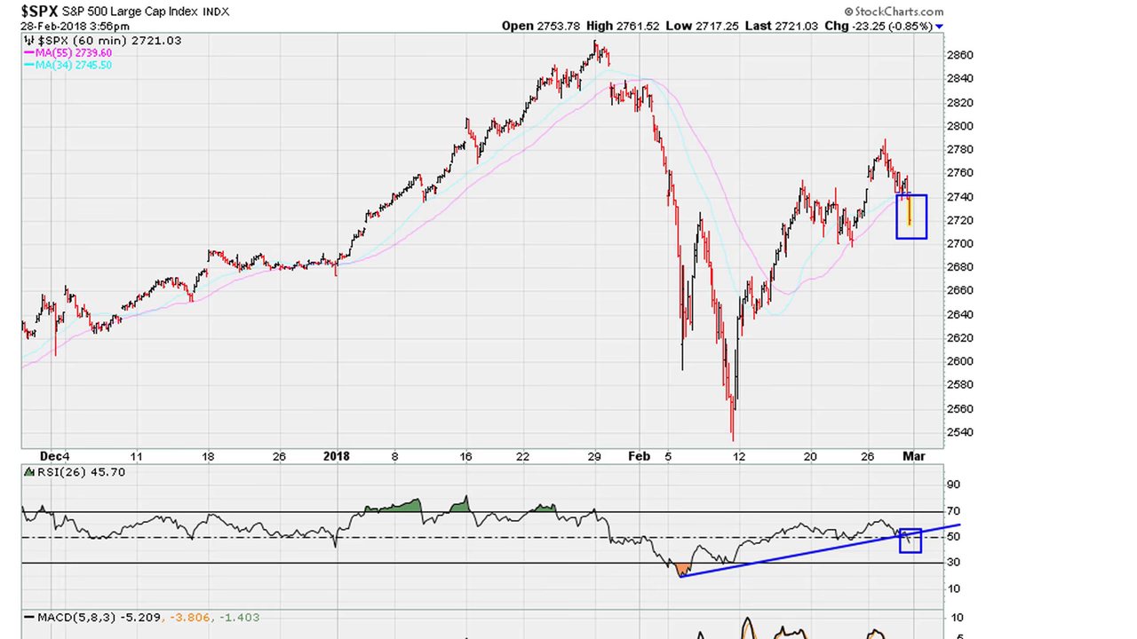
{"action": "key", "text": "Escape"}
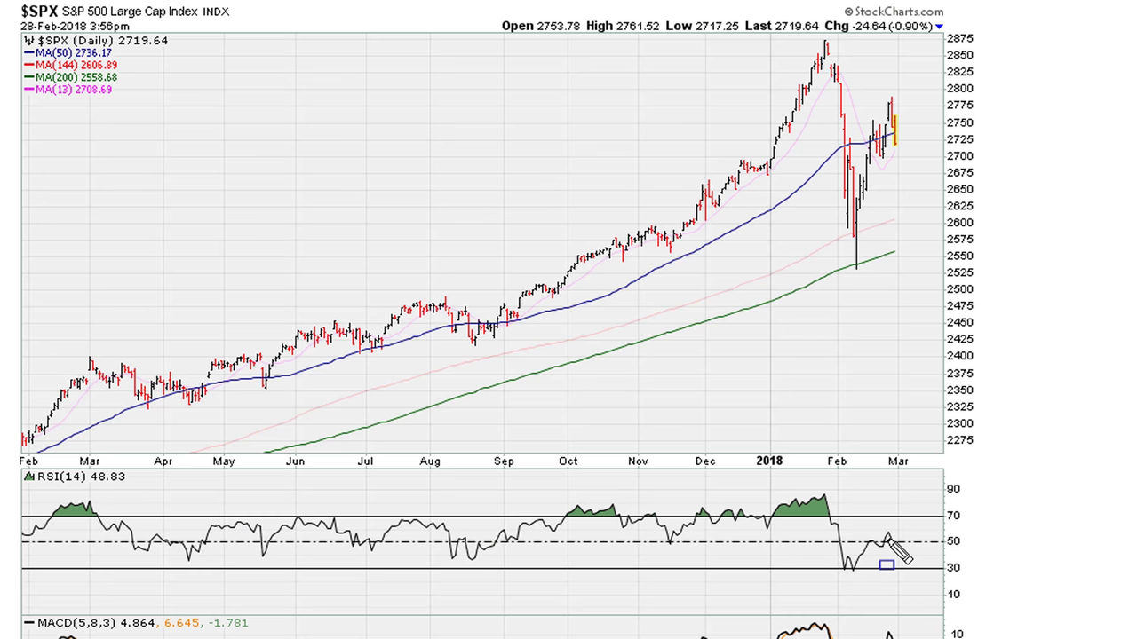
- On the daily $SPX chart, box the latest RSI point and the latest price bar in blue, clearing the boxes when finished
{"action": "left_click_drag", "start_coordinate": [886, 537], "coordinate": [902, 554]}
{"action": "left_click_drag", "start_coordinate": [892, 116], "coordinate": [908, 161]}
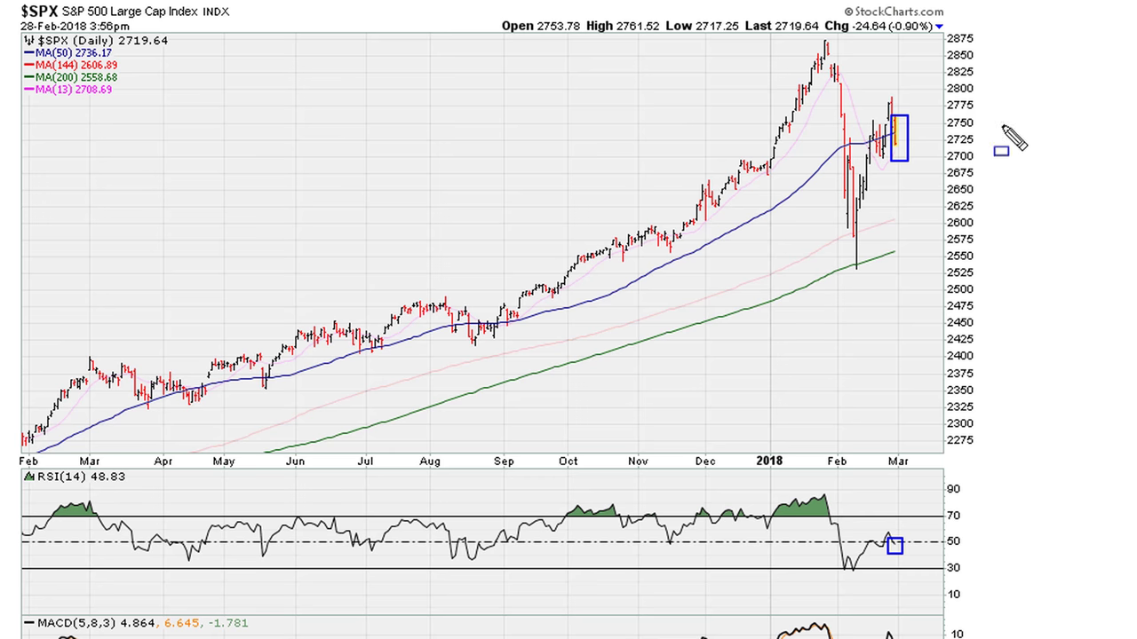
{"action": "key", "text": "Escape"}
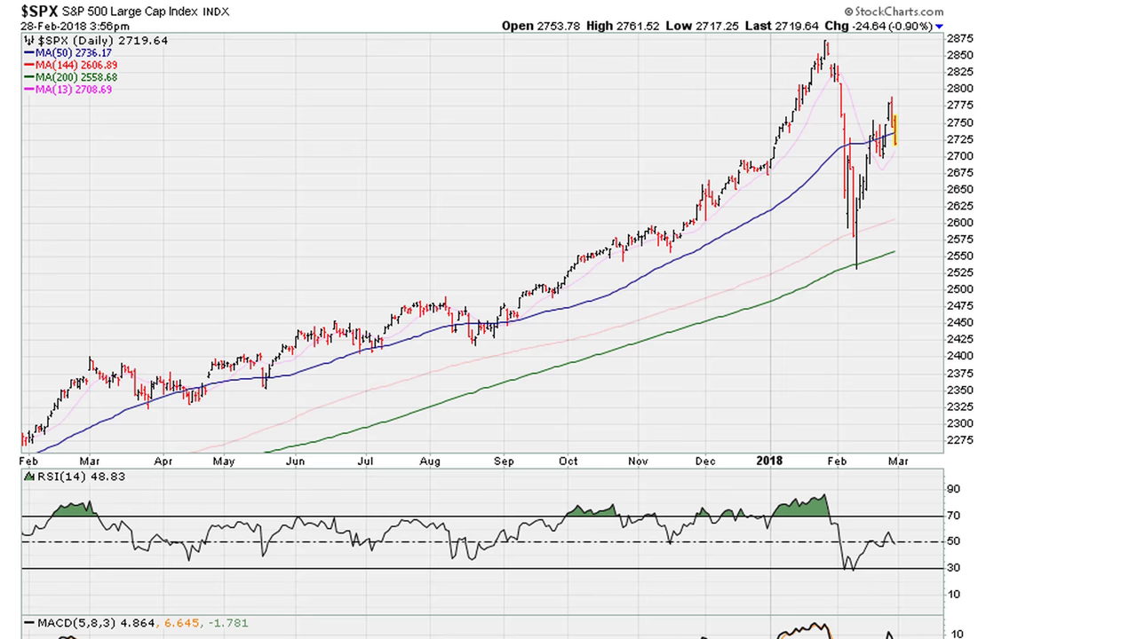
- Bring the MarketWatch quotes over the daily $SPX chart, box the $DJI, SPX and COMP rows, and move the quotes window away when finished
{"action": "left_click_drag", "start_coordinate": [1136, 35], "coordinate": [751, 44]}
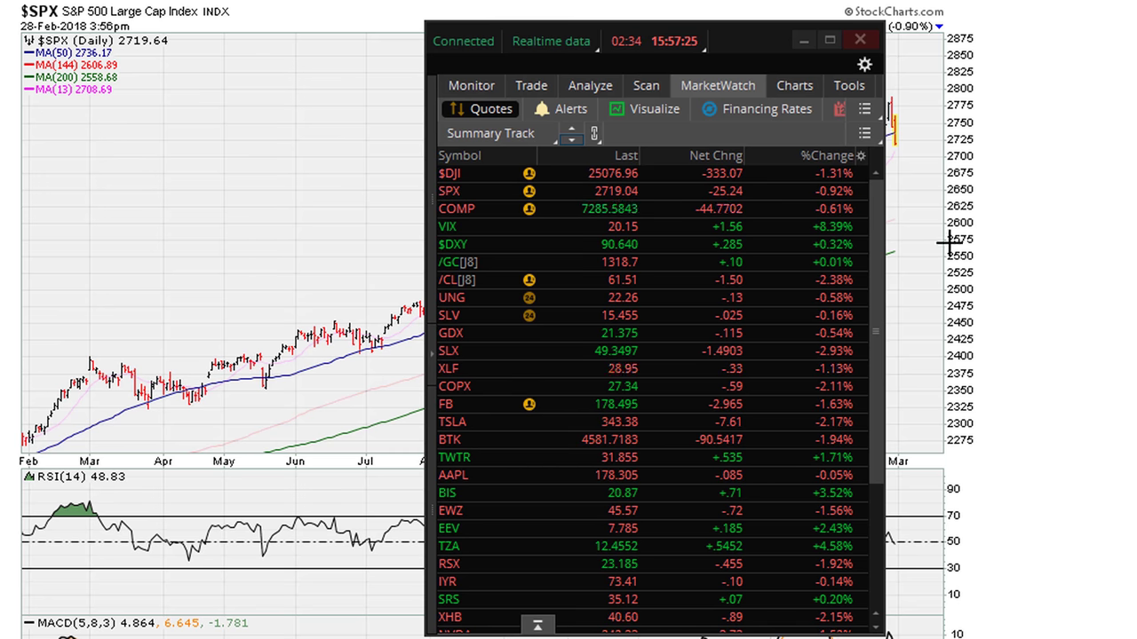
{"action": "left_click_drag", "start_coordinate": [728, 36], "coordinate": [1136, 2]}
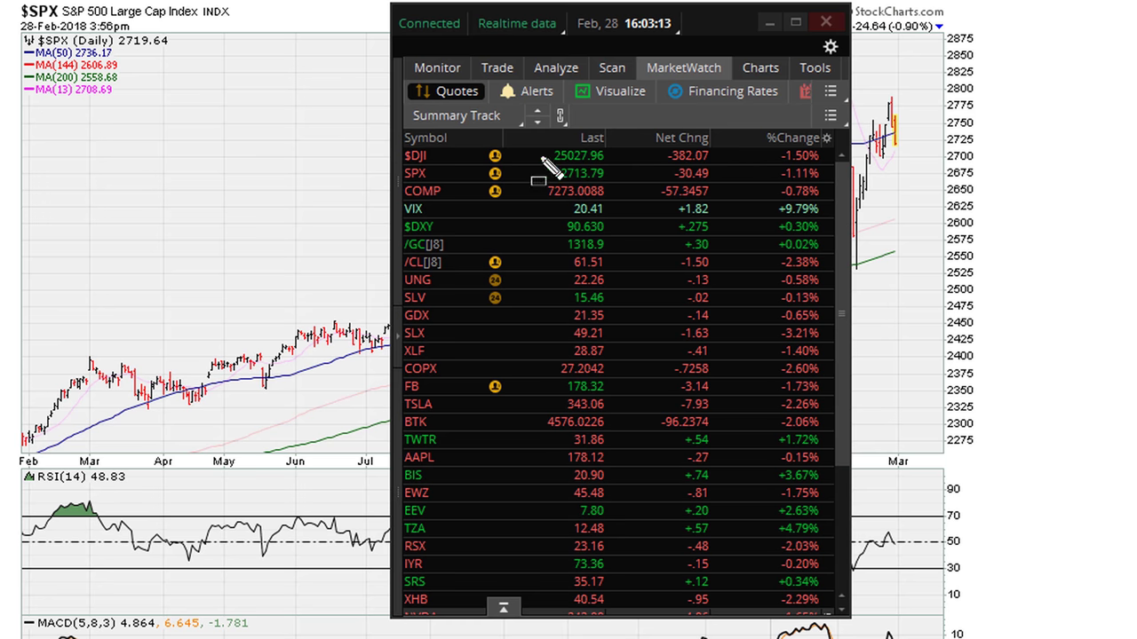
{"action": "left_click_drag", "start_coordinate": [411, 155], "coordinate": [840, 204]}
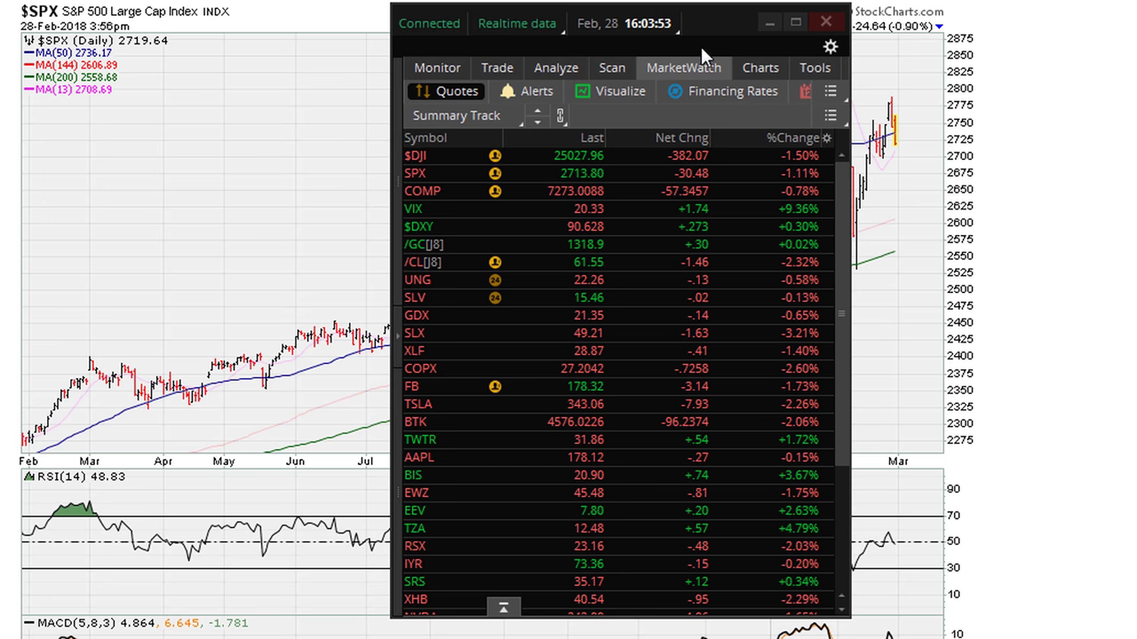
{"action": "left_click_drag", "start_coordinate": [700, 22], "coordinate": [1136, 0]}
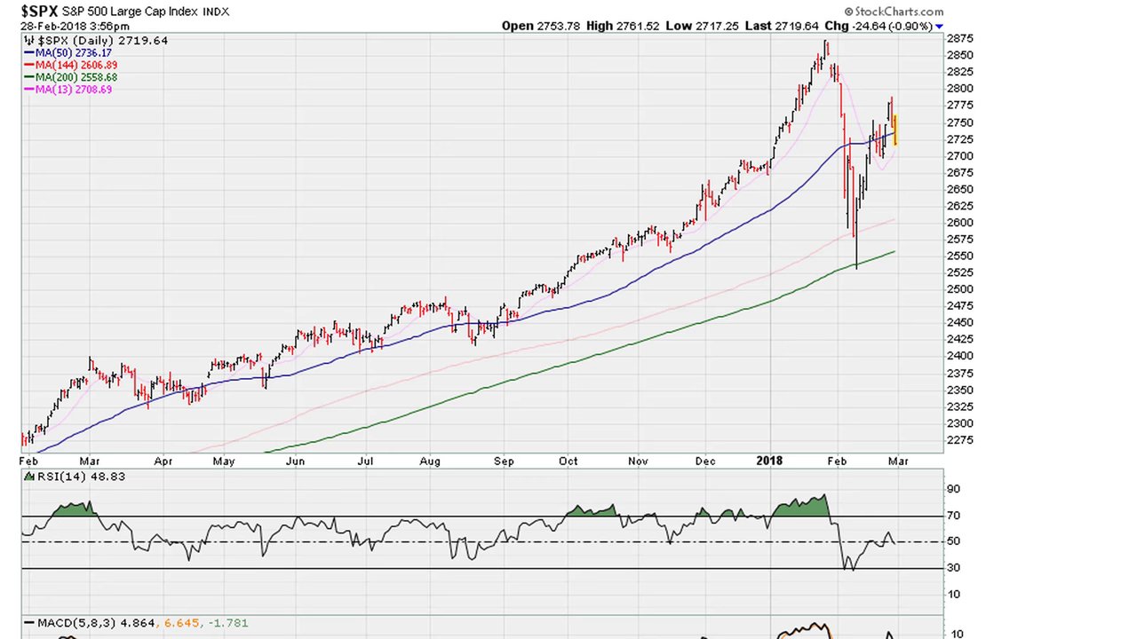